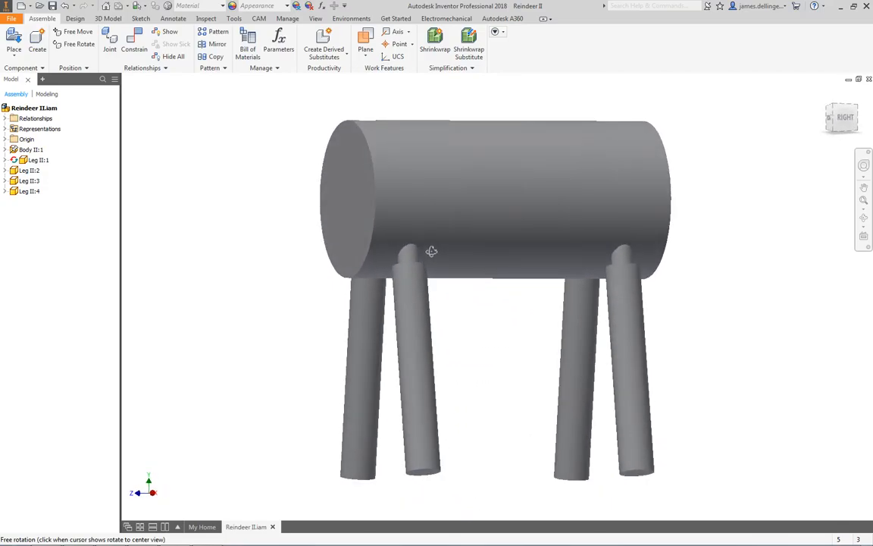
Add Wood (Birch) from the Inventor Material Library to the document materials
key(Escape)
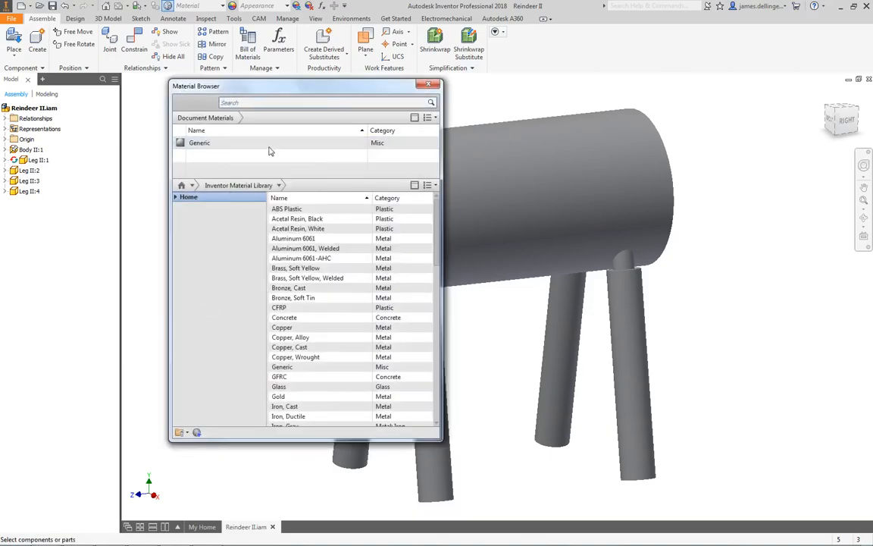
scroll(435, 231, down, 1)
scroll(436, 231, down, 10)
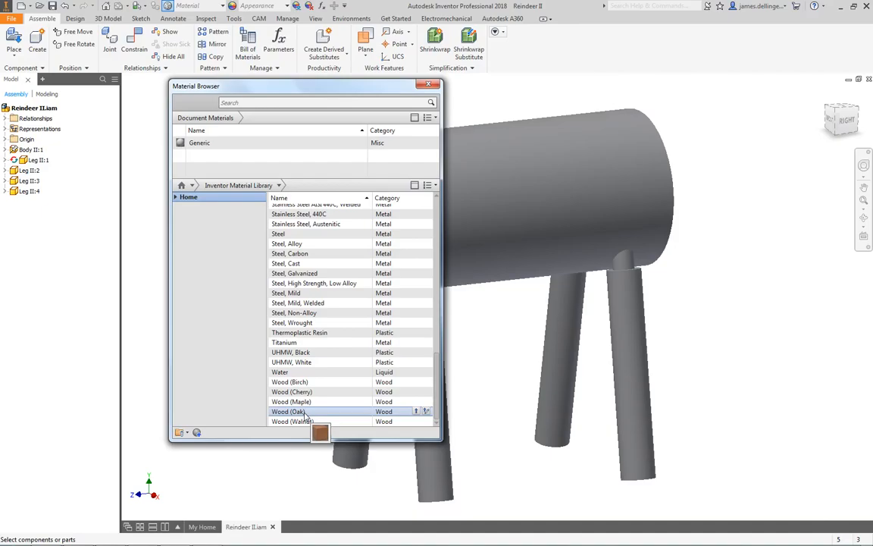
drag(304, 413, 607, 192)
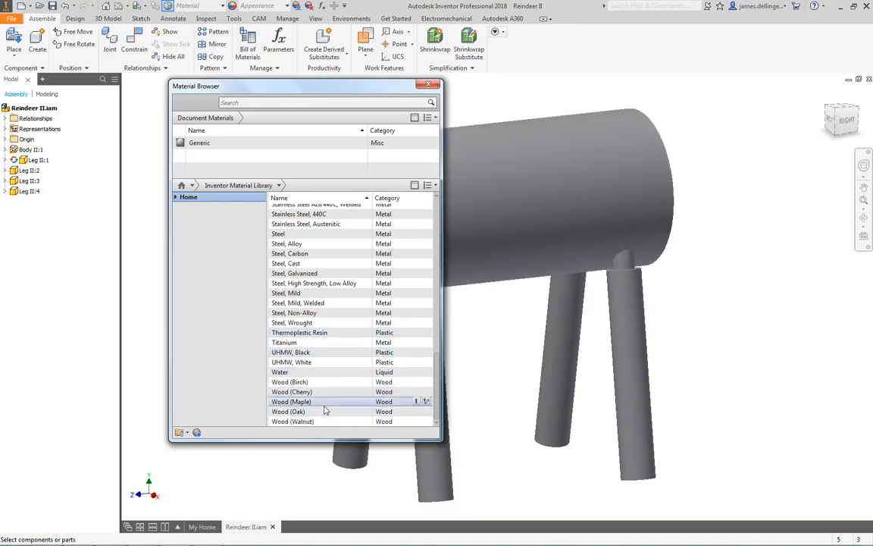
mouse_move(329, 379)
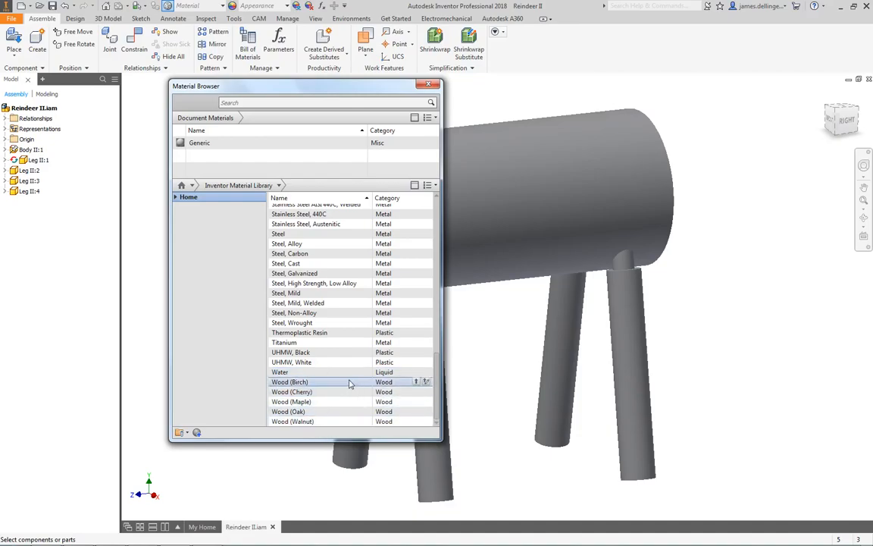
mouse_move(331, 400)
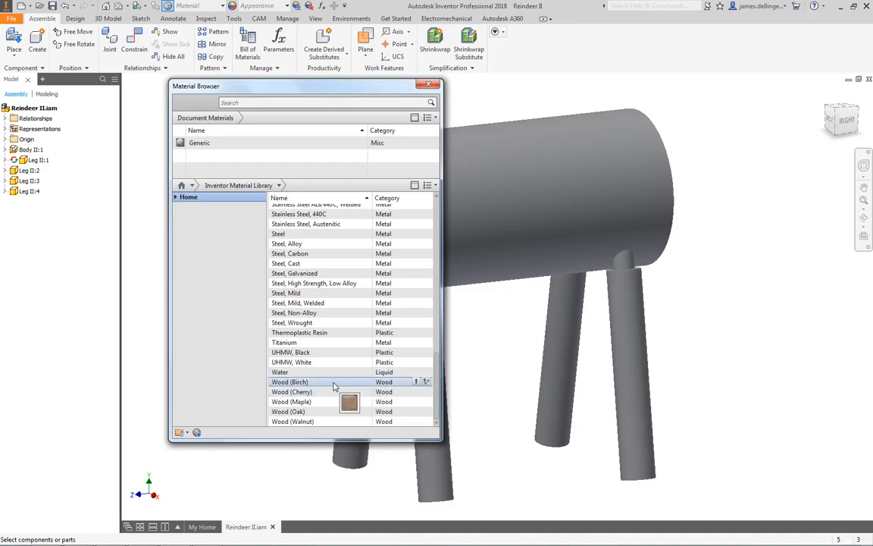
right_click(352, 384)
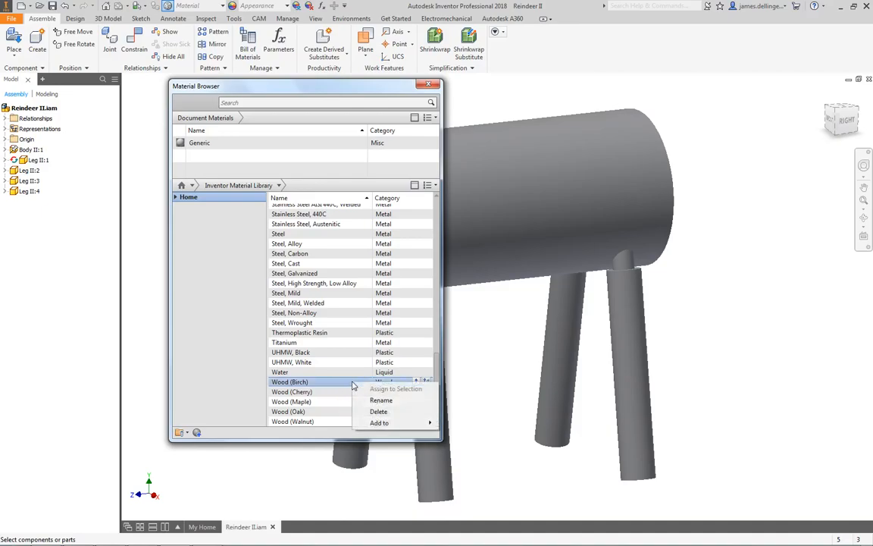
mouse_move(382, 422)
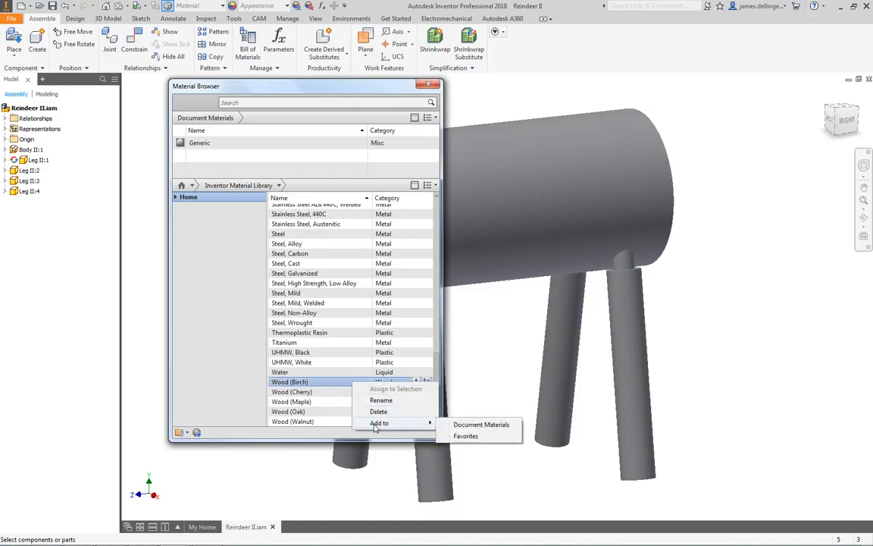
click(482, 425)
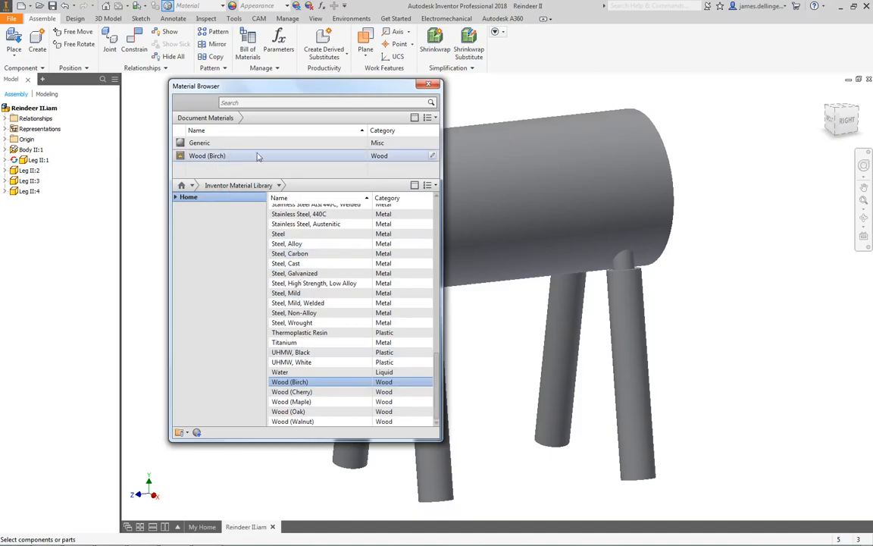
Open the Wood (Birch) document material for editing and rename it Wood (Pine)
click(215, 156)
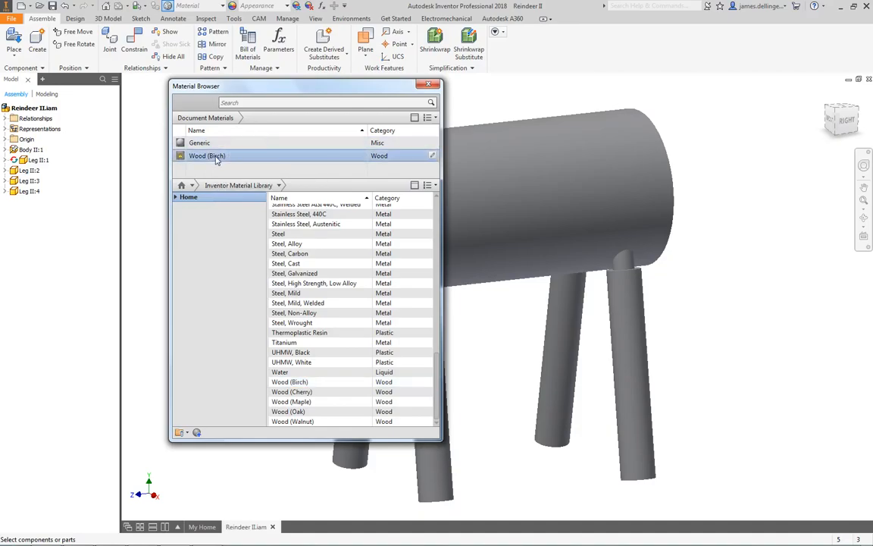
right_click(215, 157)
click(233, 179)
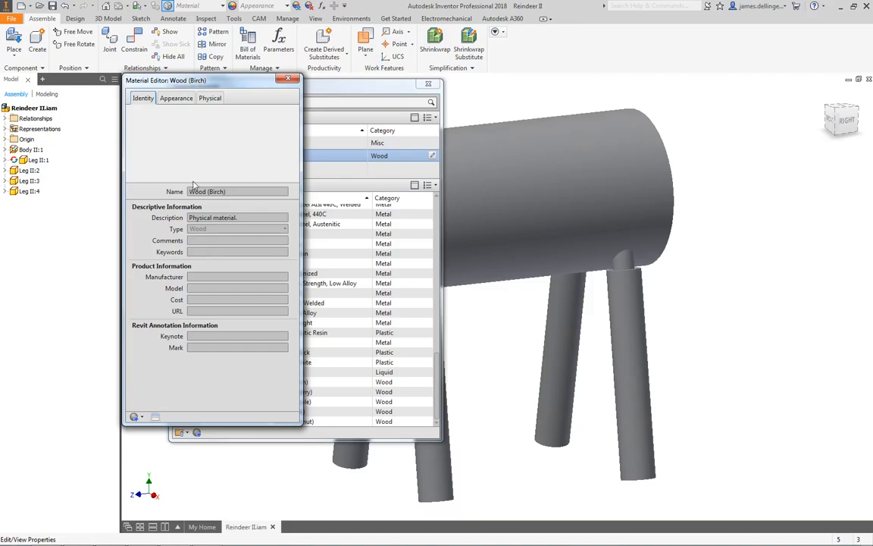
drag(184, 79, 221, 86)
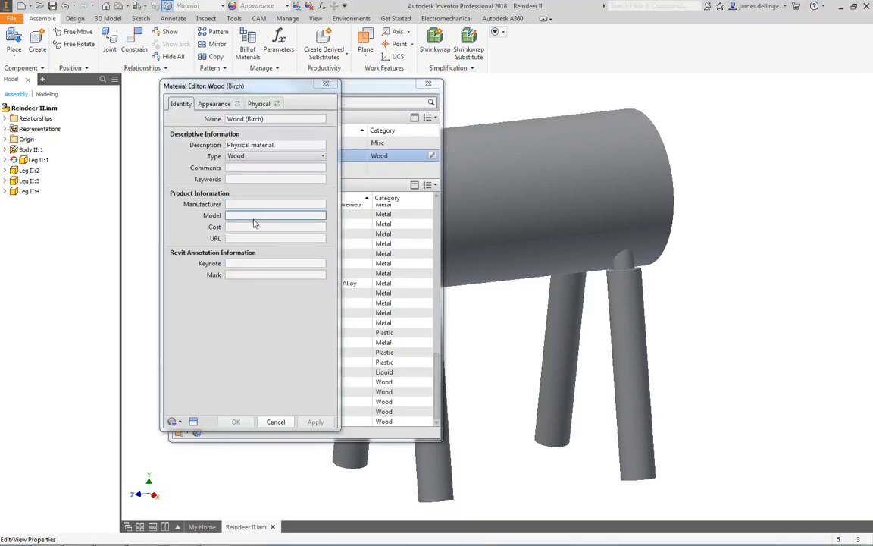
click(250, 119)
click(253, 119)
drag(247, 119, 259, 119)
text(Pine))
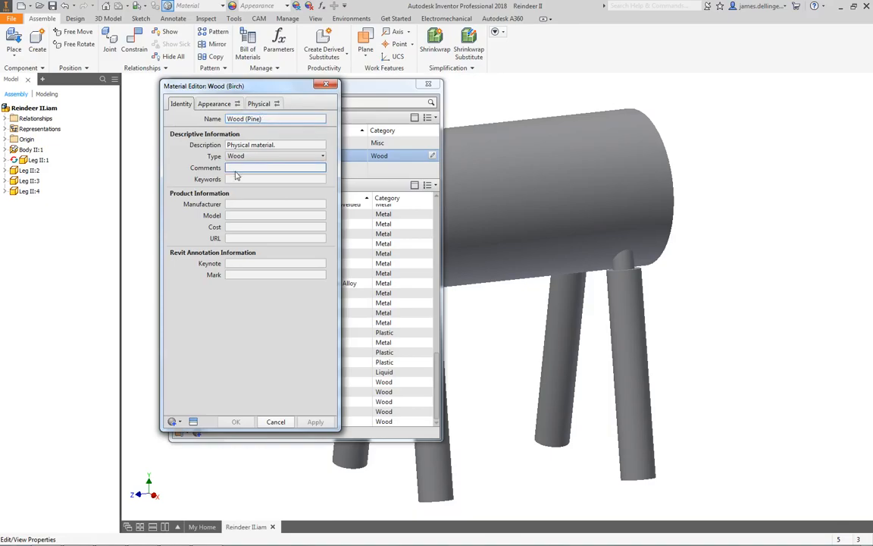
Review the material's appearance and physical properties, and expand its mechanical values
click(214, 103)
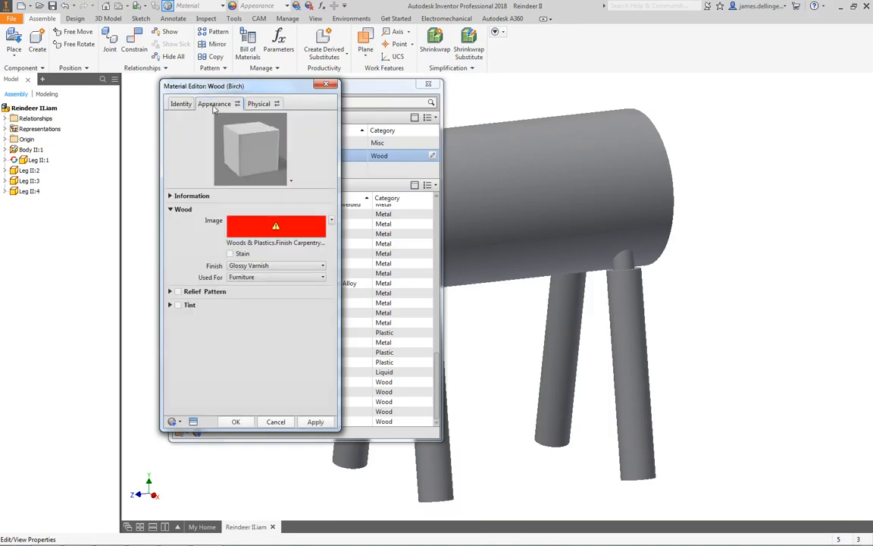
click(258, 104)
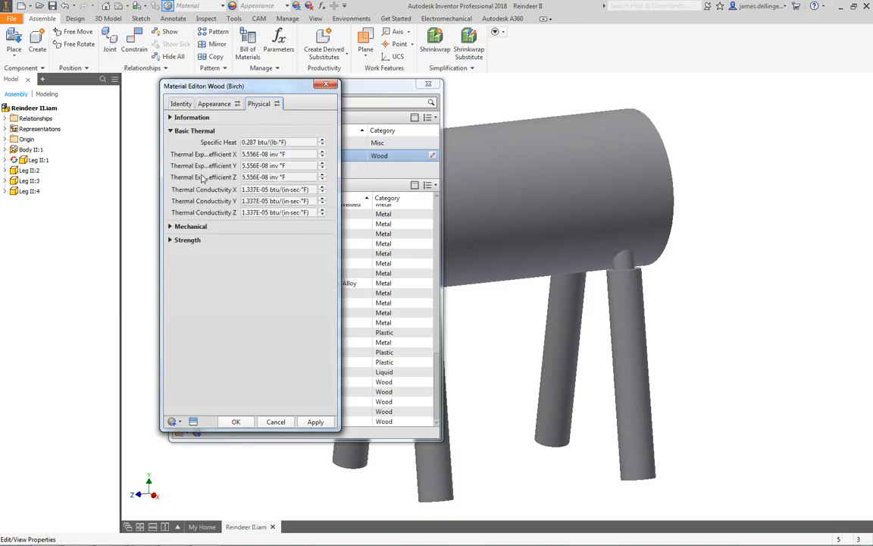
click(172, 228)
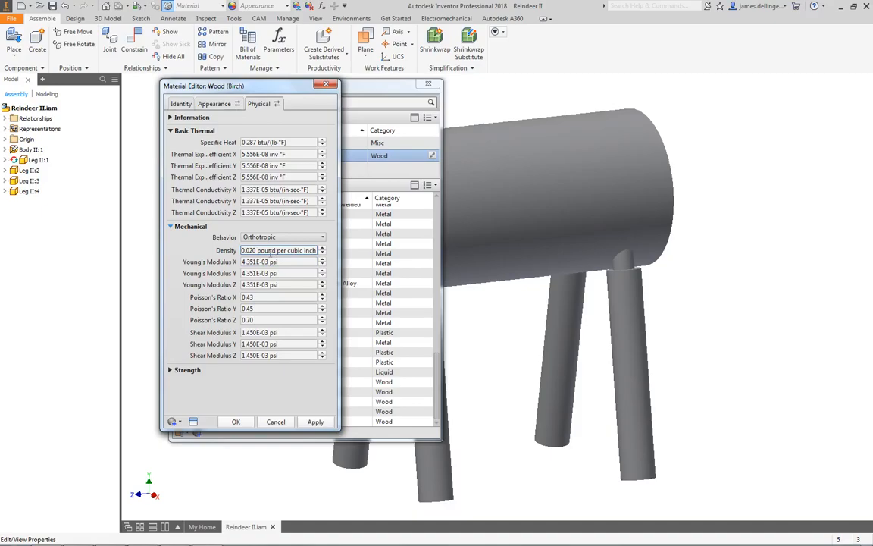
key(alt)
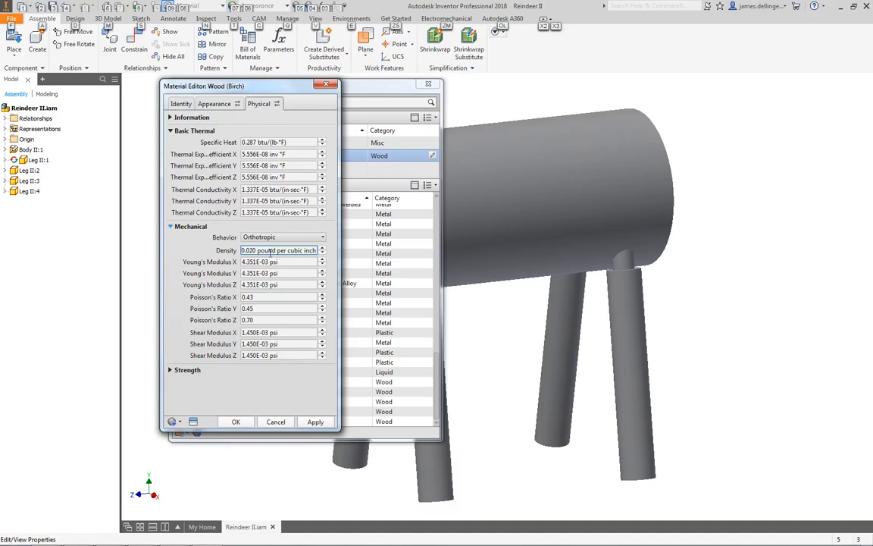
click(286, 261)
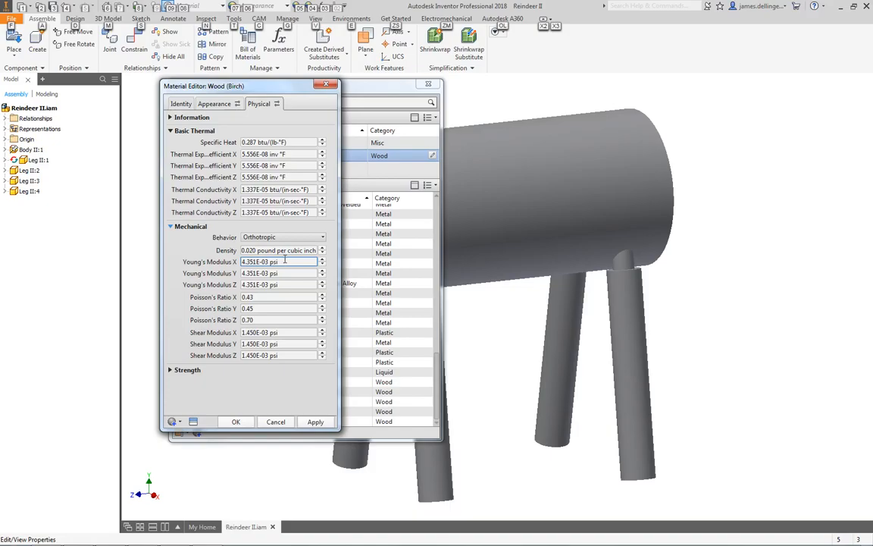
Switch to Chrome and check the density of white pine in lb/ft³ and the open density unit converter
key(alt+Tab)
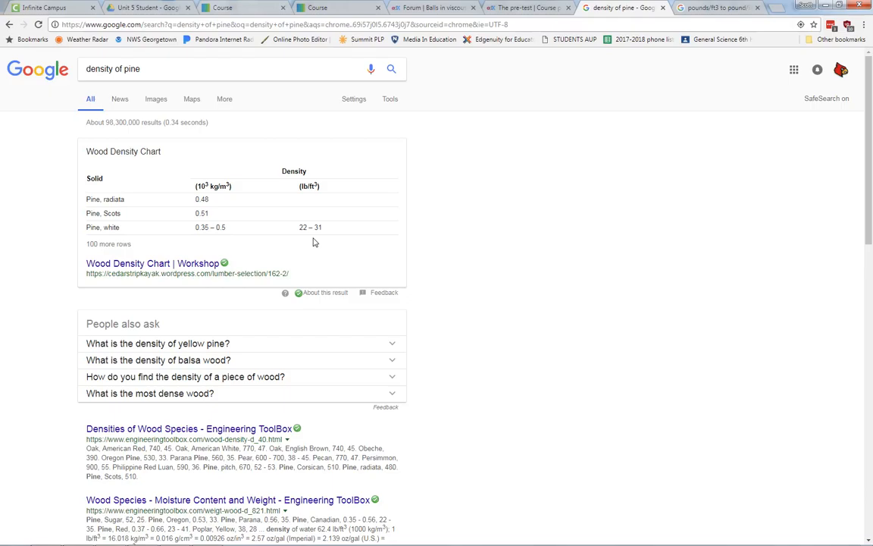
key(alt+Tab)
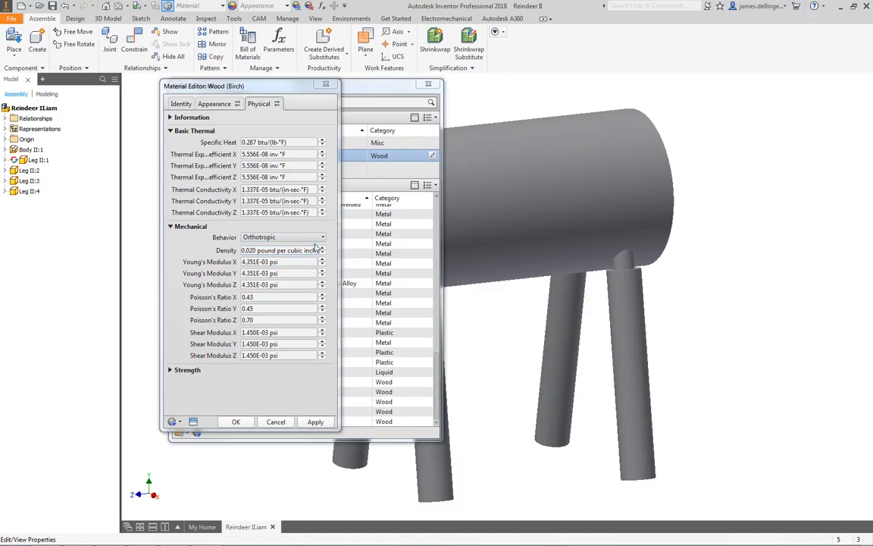
key(alt)
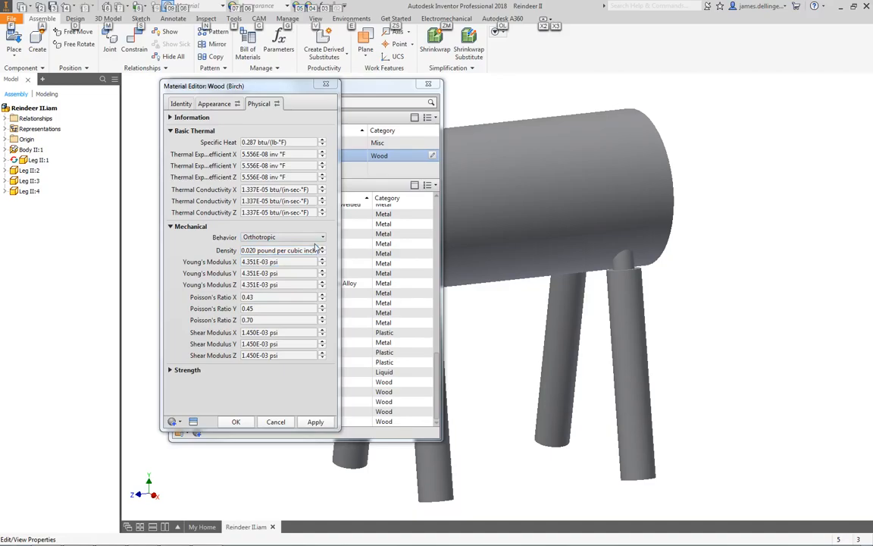
key(alt+Tab)
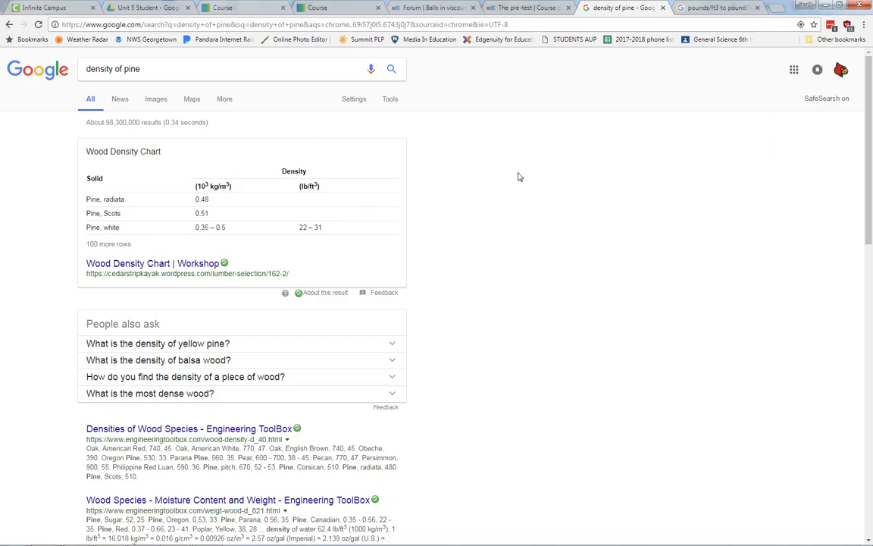
click(716, 9)
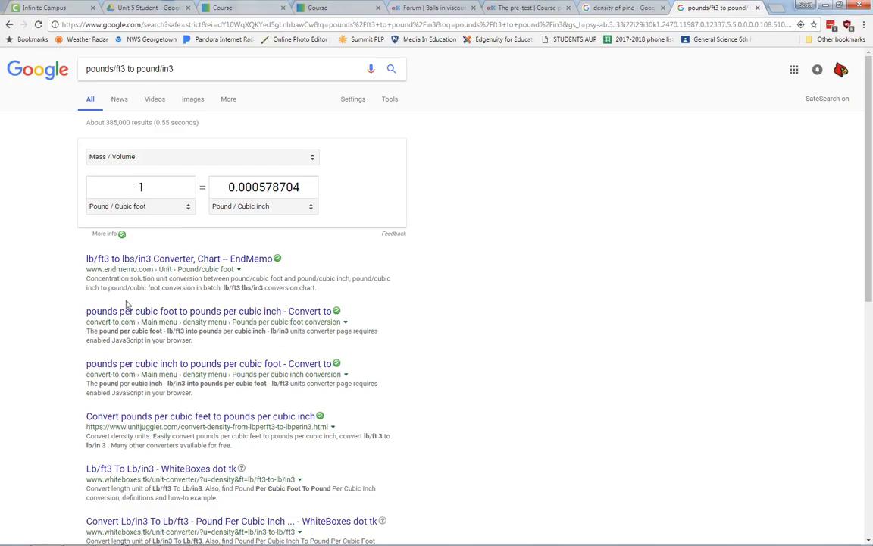
click(591, 9)
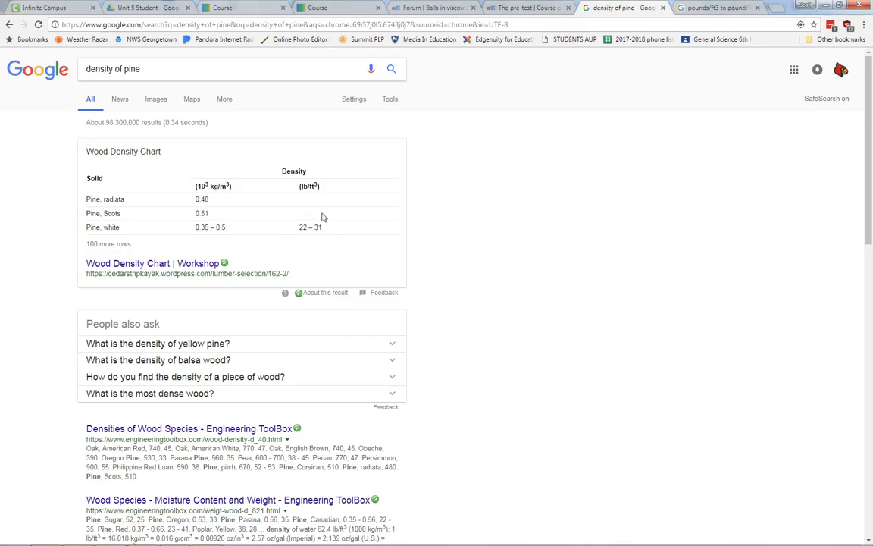
Convert 30 pounds per cubic foot to pounds per cubic inch and copy the converted value
click(708, 7)
double_click(141, 186)
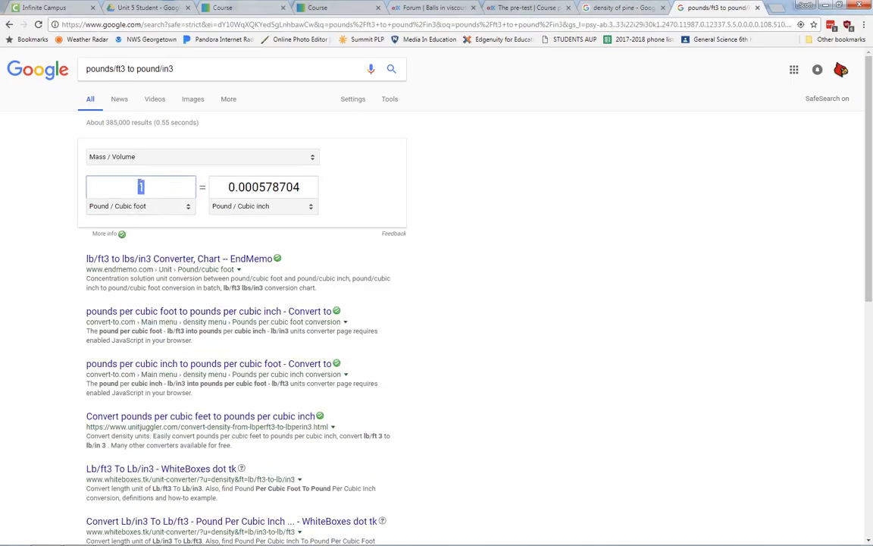
text(30)
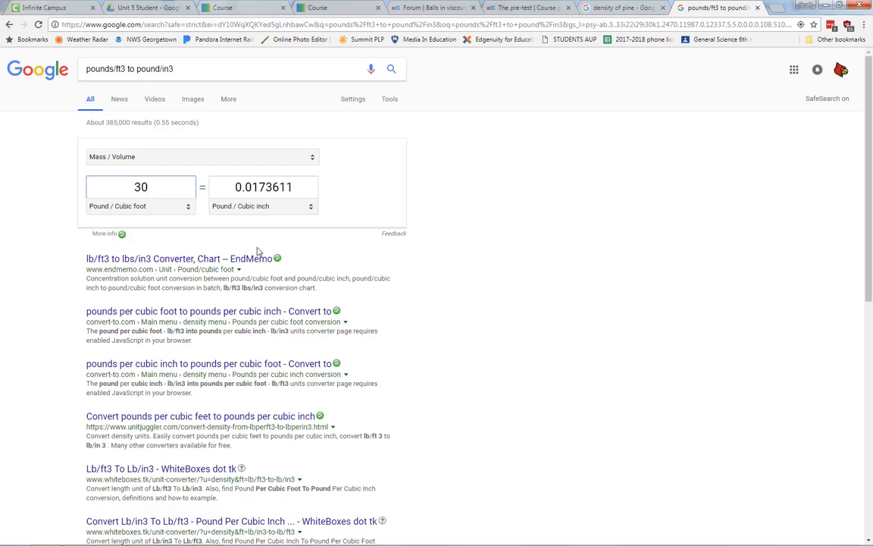
drag(294, 189, 230, 190)
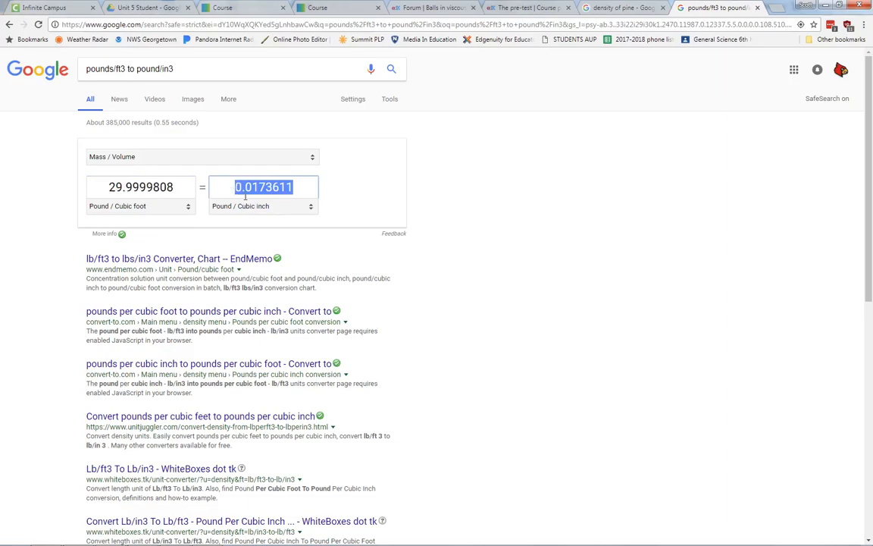
right_click(246, 192)
click(254, 206)
click(341, 187)
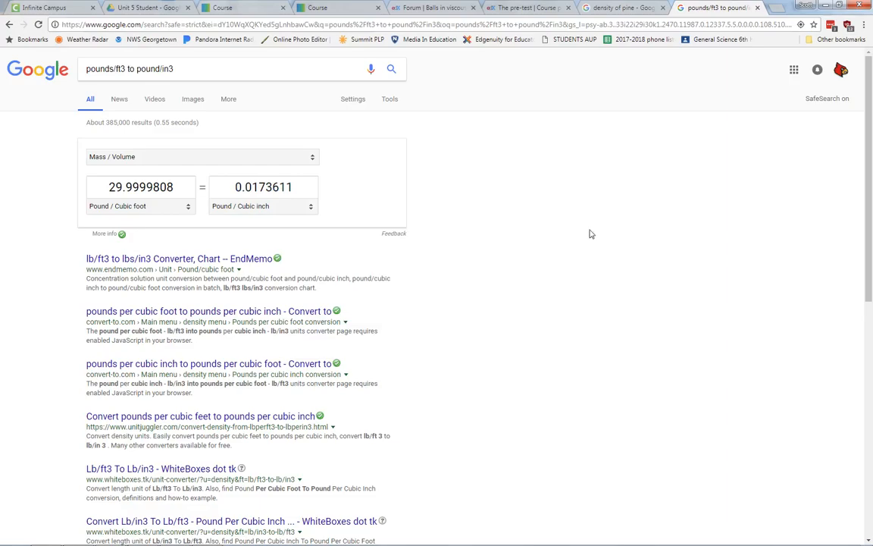
Switch back to Inventor, replace the material's density with the copied 0.0173611 pound per cubic inch, and apply the changes
click(206, 536)
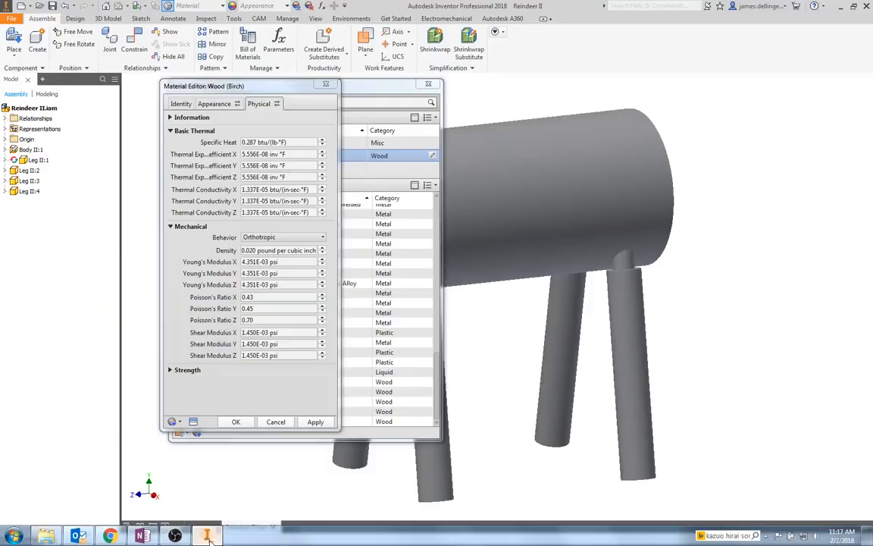
click(246, 251)
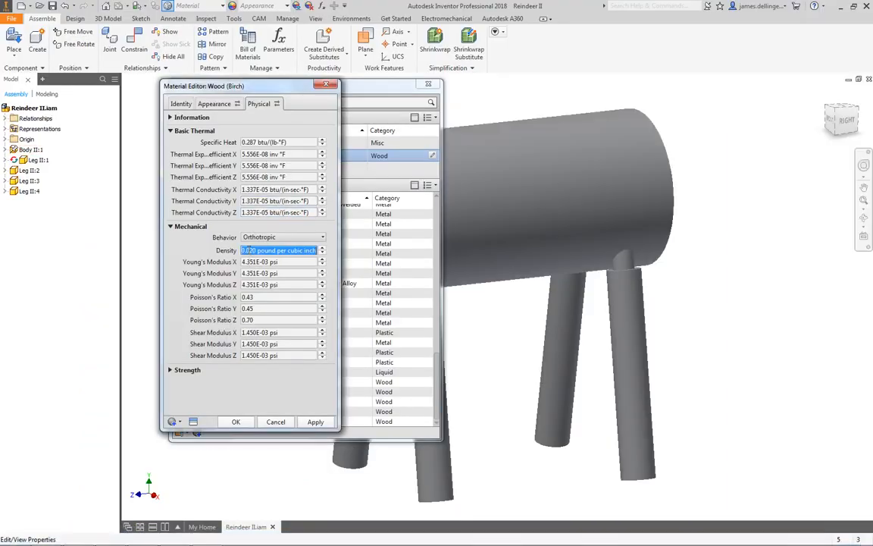
click(250, 252)
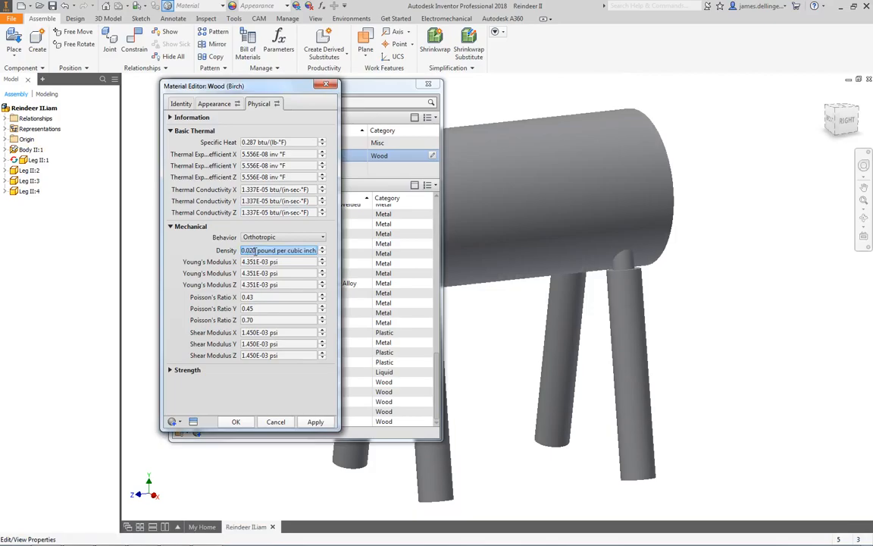
drag(240, 252, 253, 252)
key(BackSpace)
key(Delete)
key(ctrl+v)
click(295, 261)
click(290, 251)
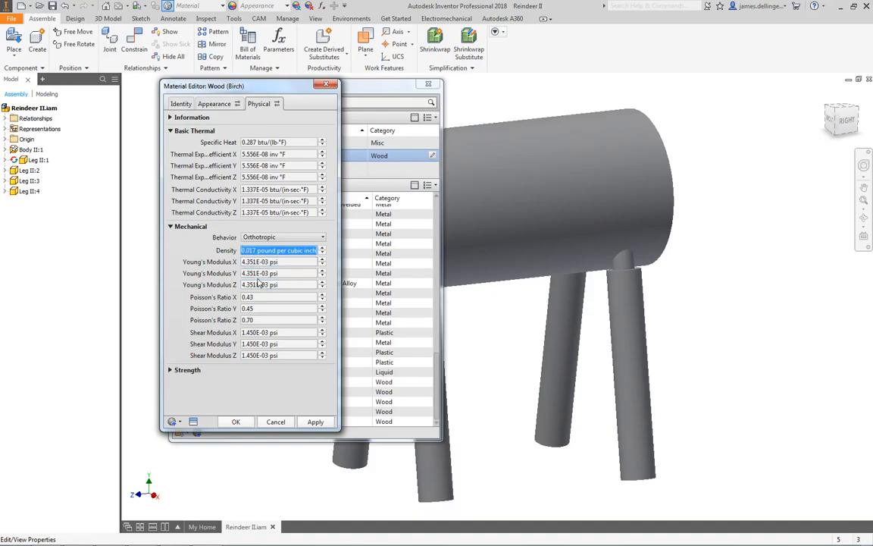
click(317, 423)
Look over the pine material's Young's modulus, thermal conductivity and density values, and close the material editor
click(262, 262)
click(284, 273)
click(278, 285)
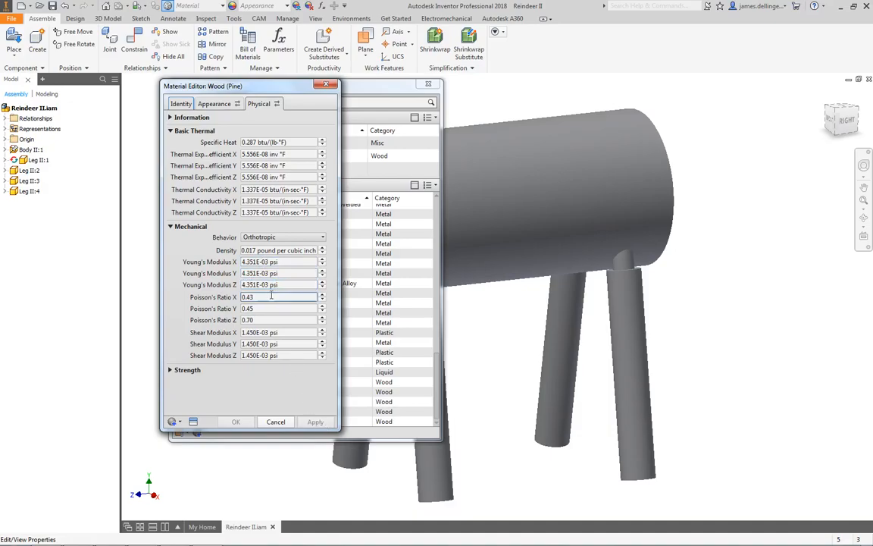
click(262, 191)
click(248, 250)
click(277, 422)
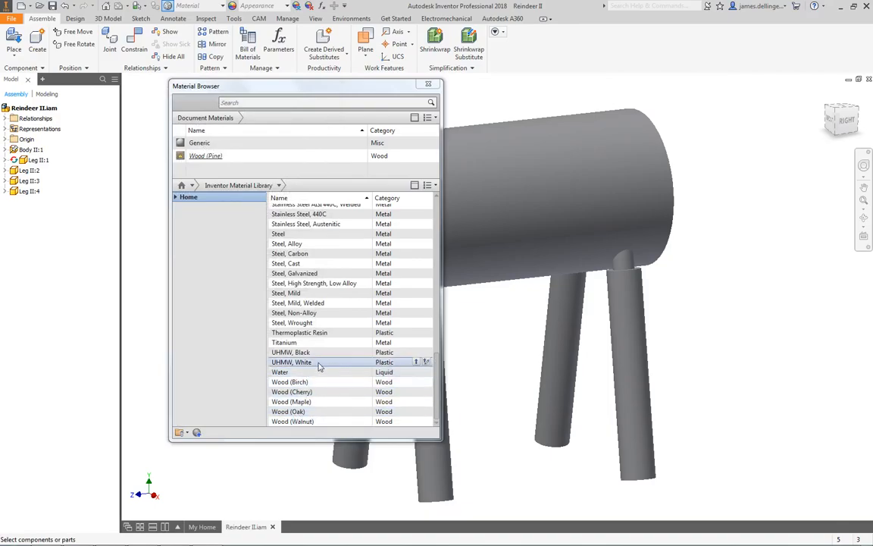
Reopen the Wood (Pine) document material in the material editor
click(208, 156)
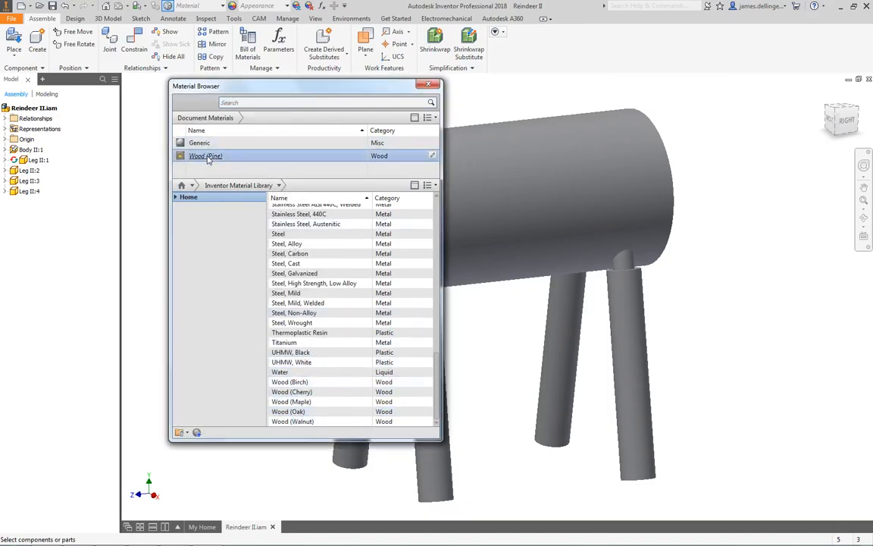
right_click(208, 157)
click(201, 175)
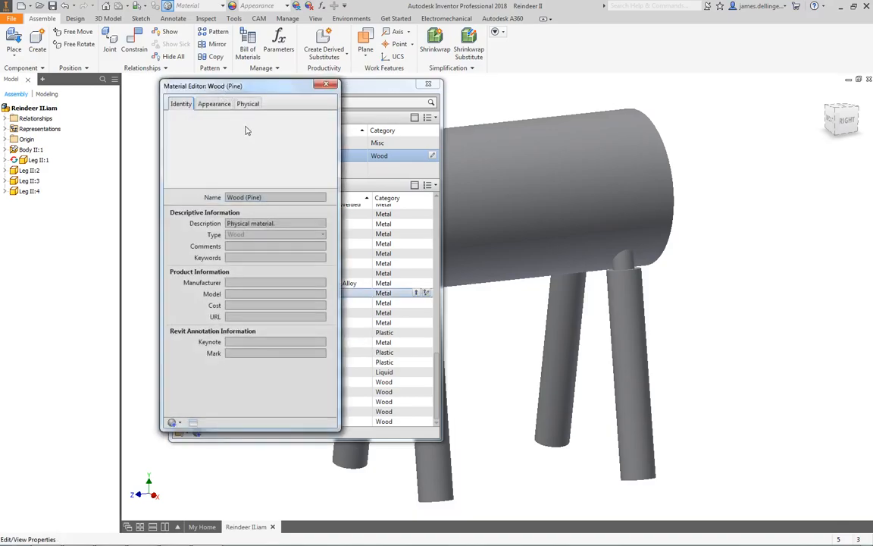
Check the physical properties of the Wood (Pine) material, including its density, and close the material editor and browser
click(258, 106)
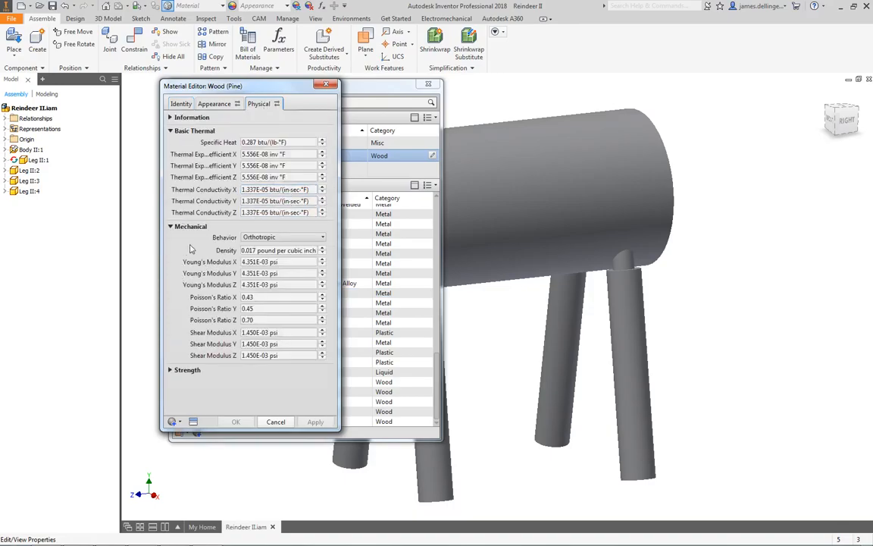
click(276, 422)
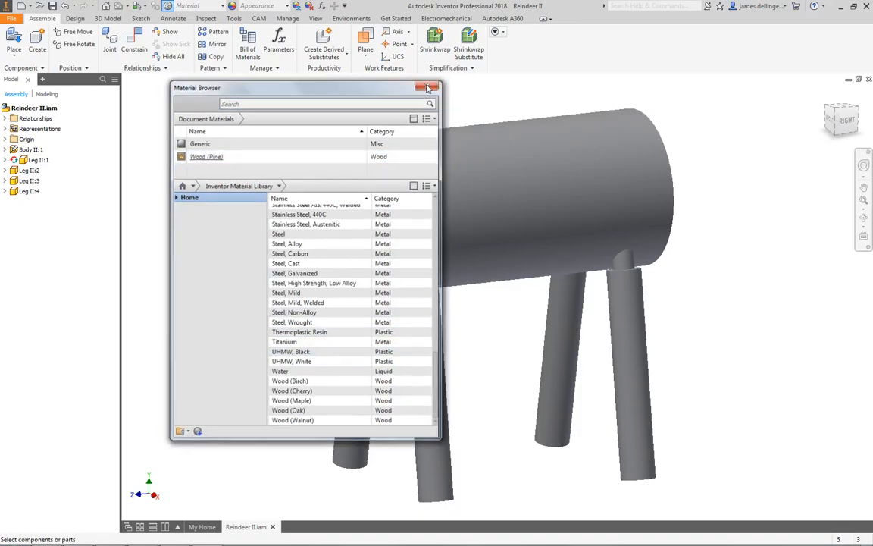
click(428, 84)
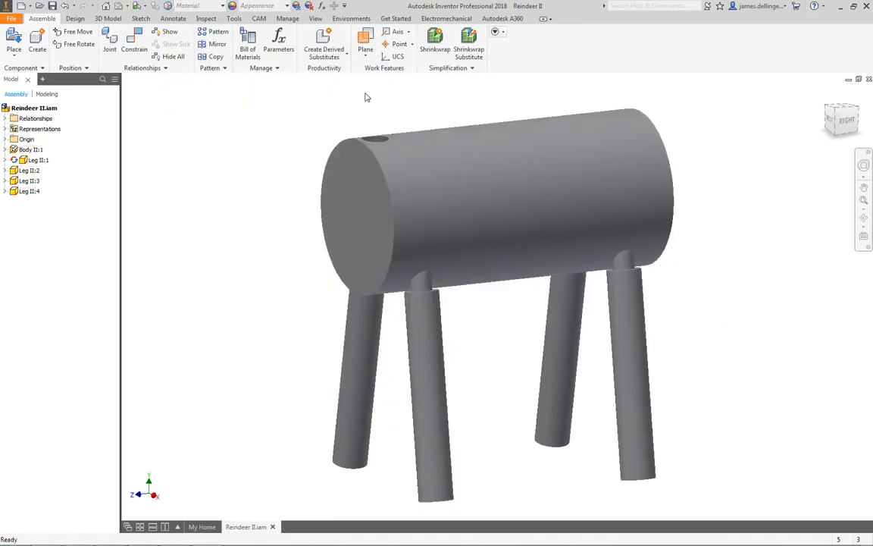
Assign the Wood (Pine) material to the reindeer's body component
click(452, 241)
click(452, 241)
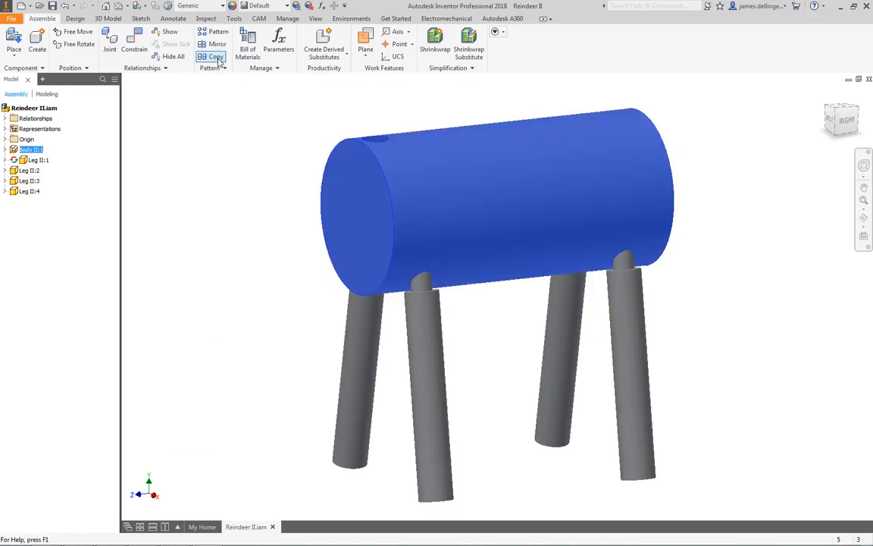
click(221, 6)
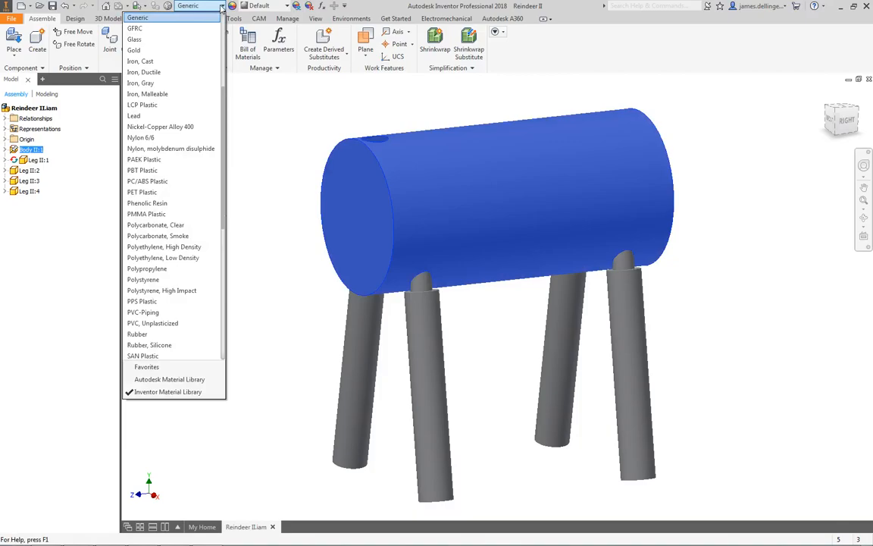
scroll(226, 34, up, 5)
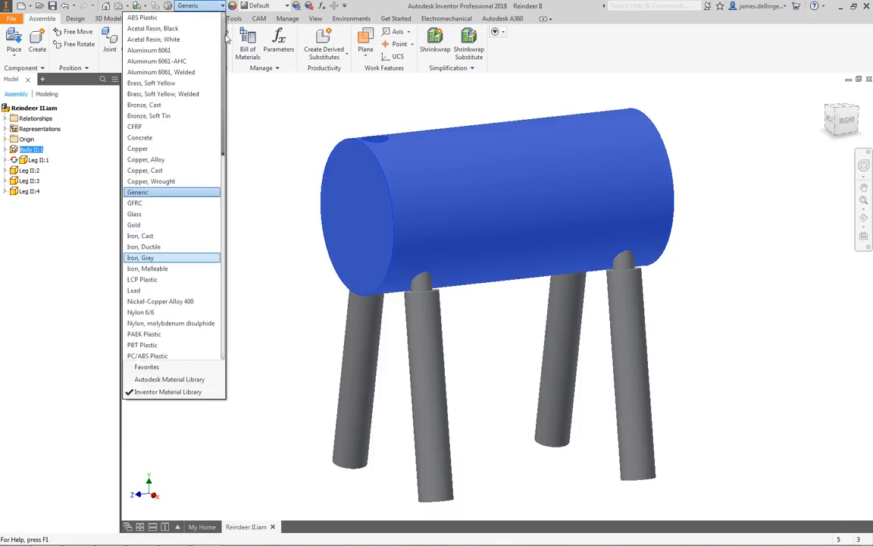
drag(225, 36, 222, 253)
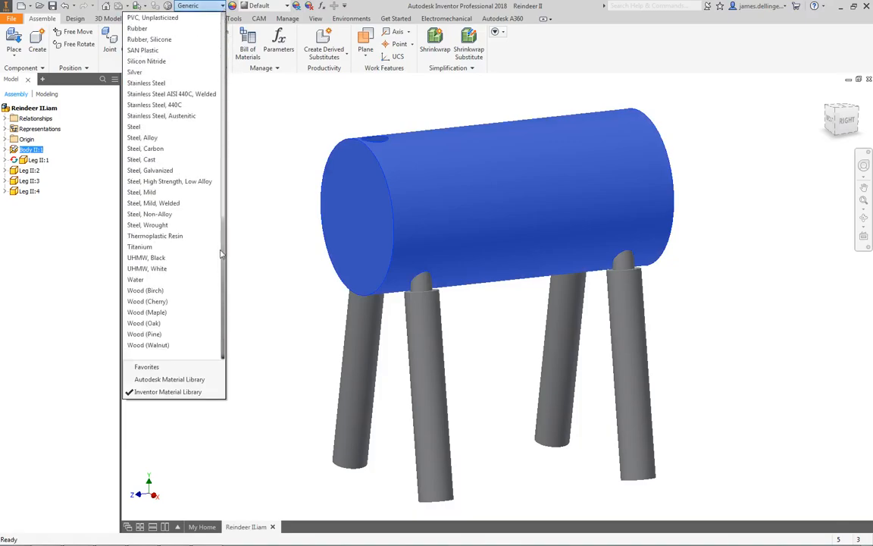
click(158, 335)
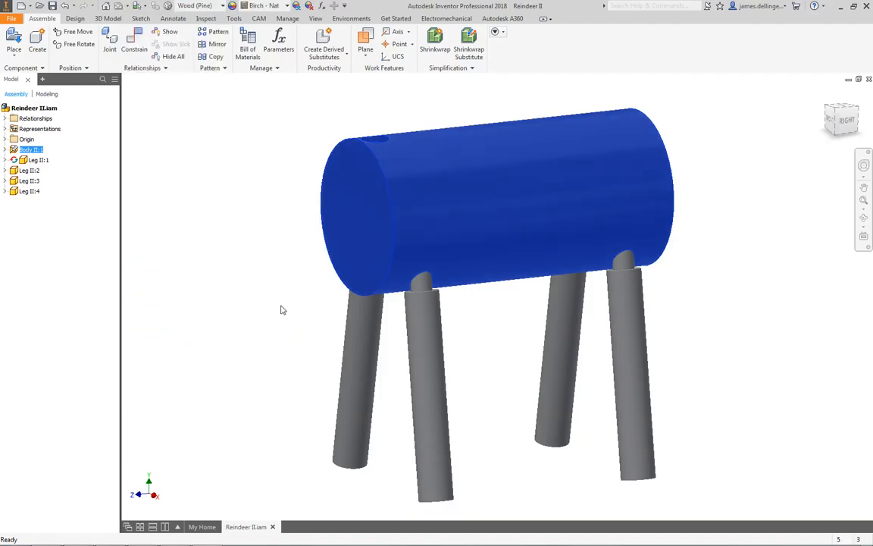
click(281, 309)
Assign the Wood (Pine) material to the reindeer's leg component
click(423, 357)
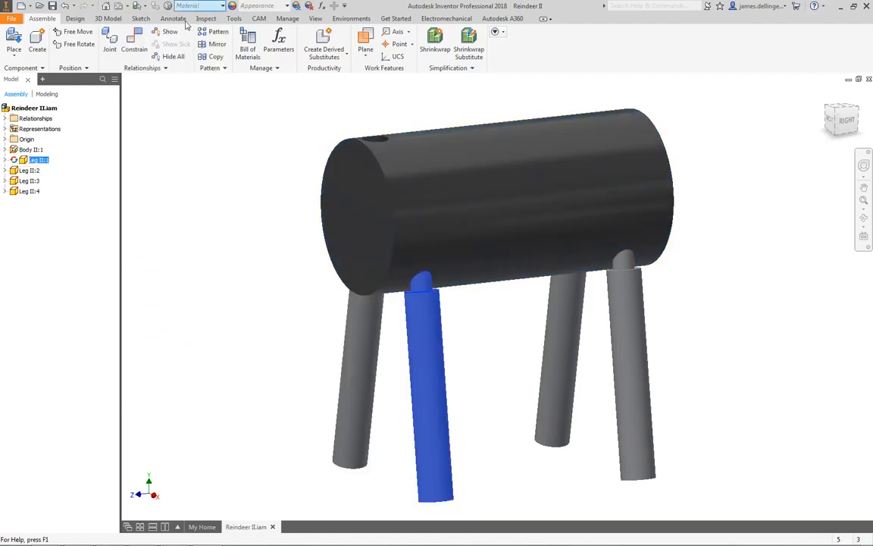
click(222, 6)
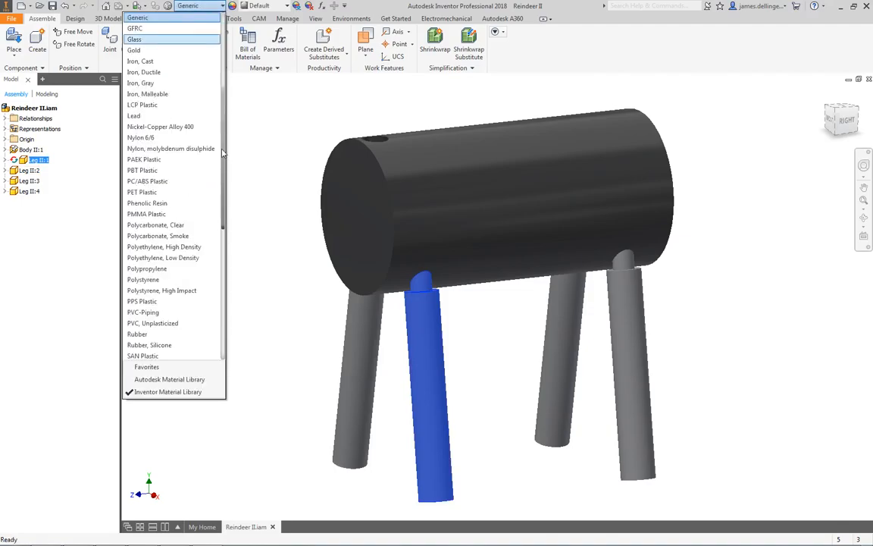
scroll(192, 303, down, 10)
click(186, 334)
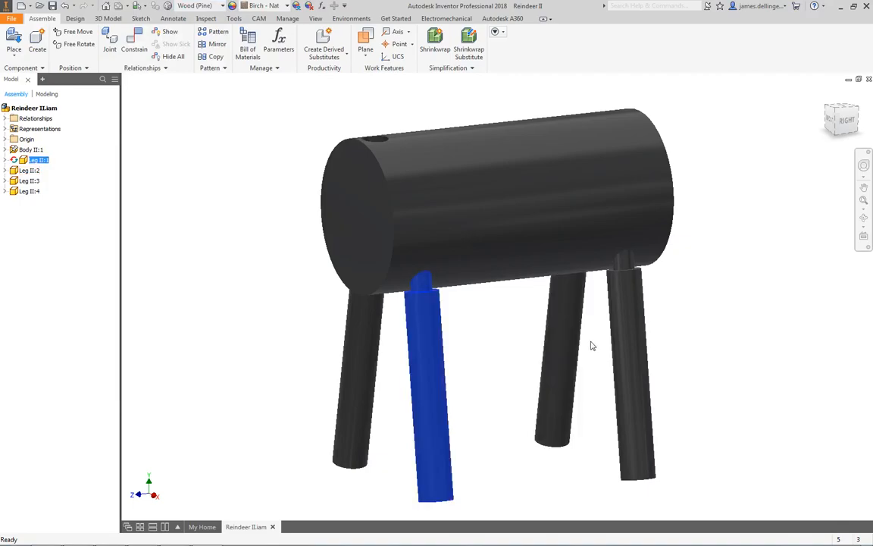
click(533, 357)
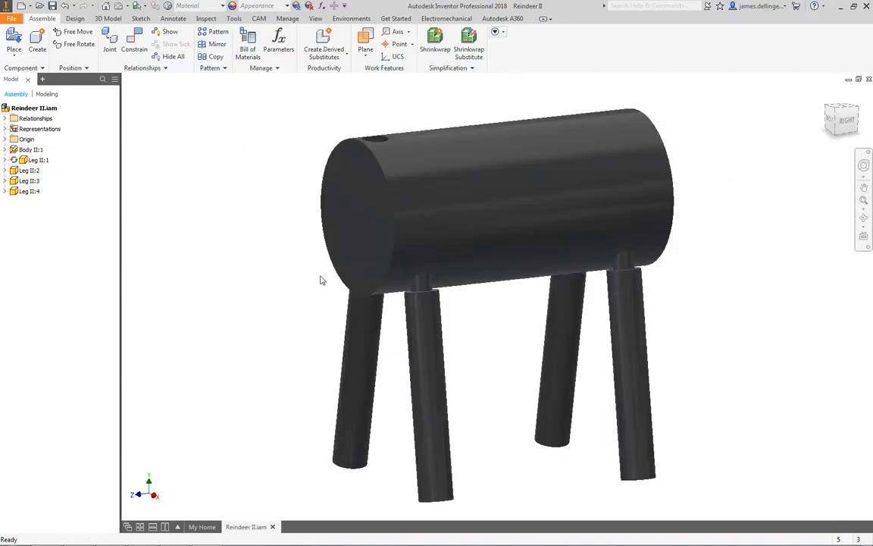
Calculate the Reindeer II assembly's physical properties in its iProperties, review the mass and inertial values, and close the properties
mouse_move(348, 321)
shift+middle_down()
mouse_move(328, 312)
mouse_move(361, 311)
mouse_move(346, 331)
shift+middle_up()
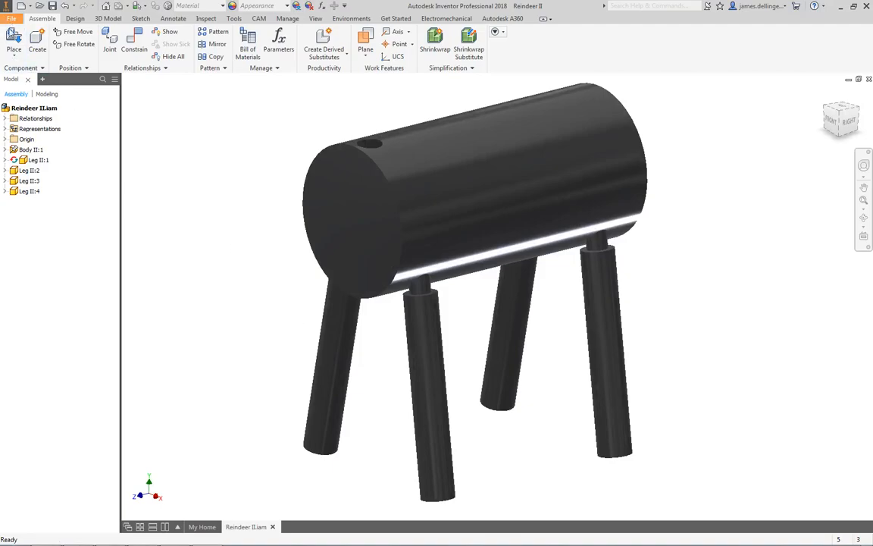
right_click(22, 112)
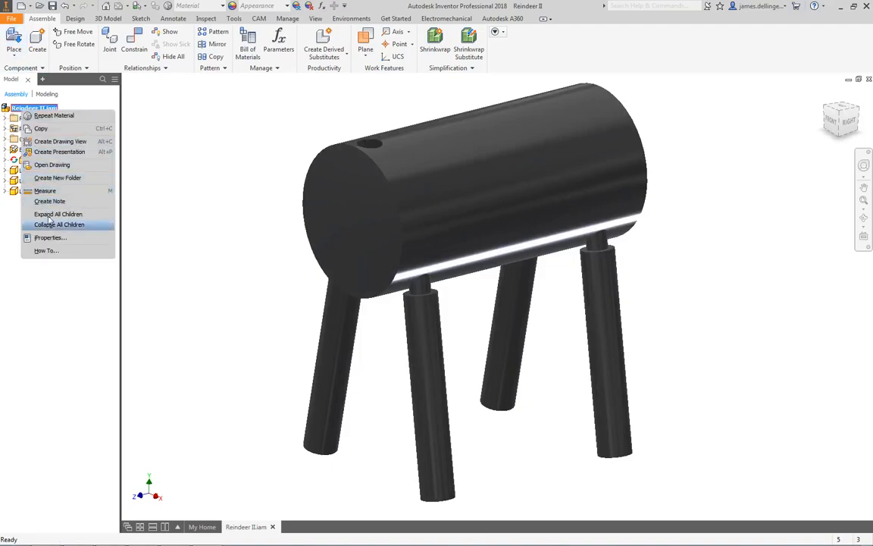
click(55, 237)
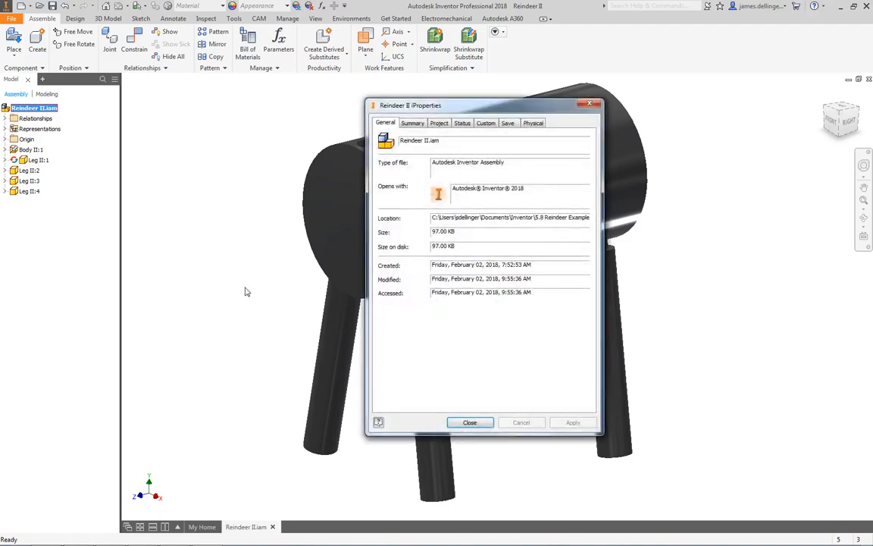
click(531, 124)
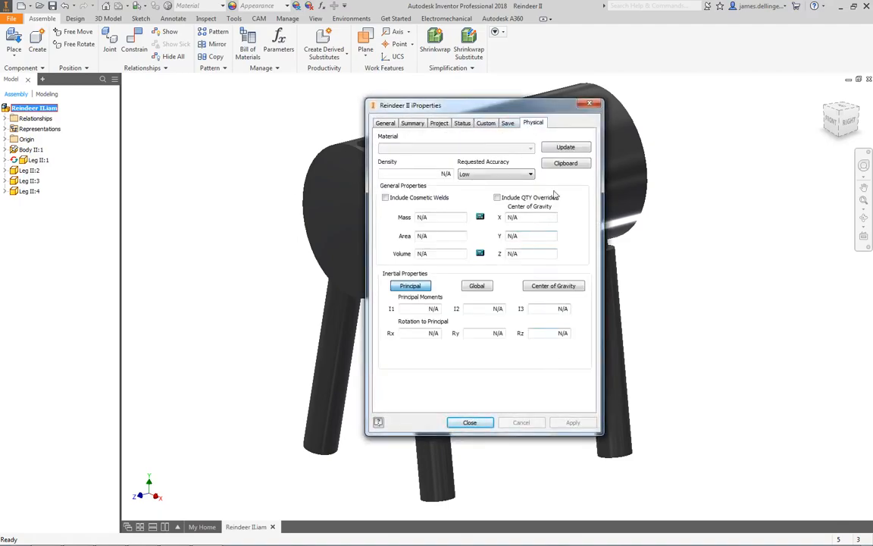
click(567, 148)
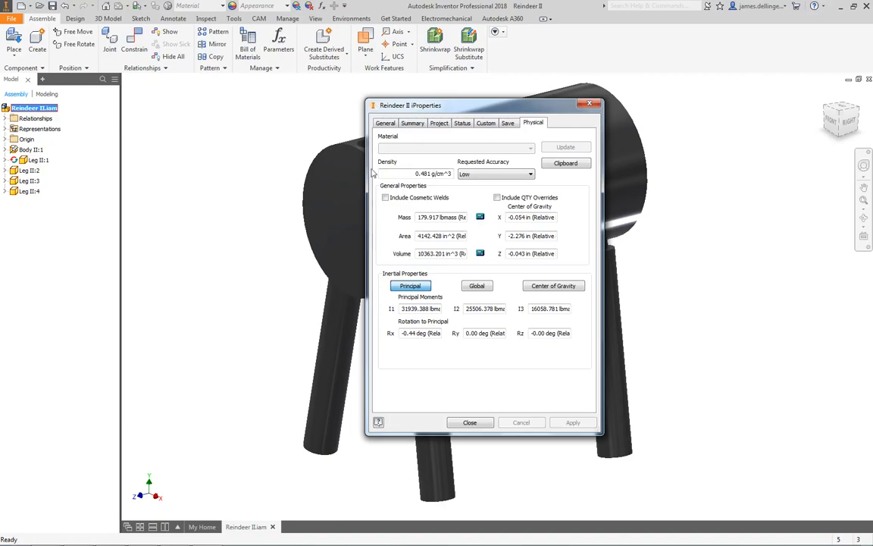
drag(410, 105, 657, 139)
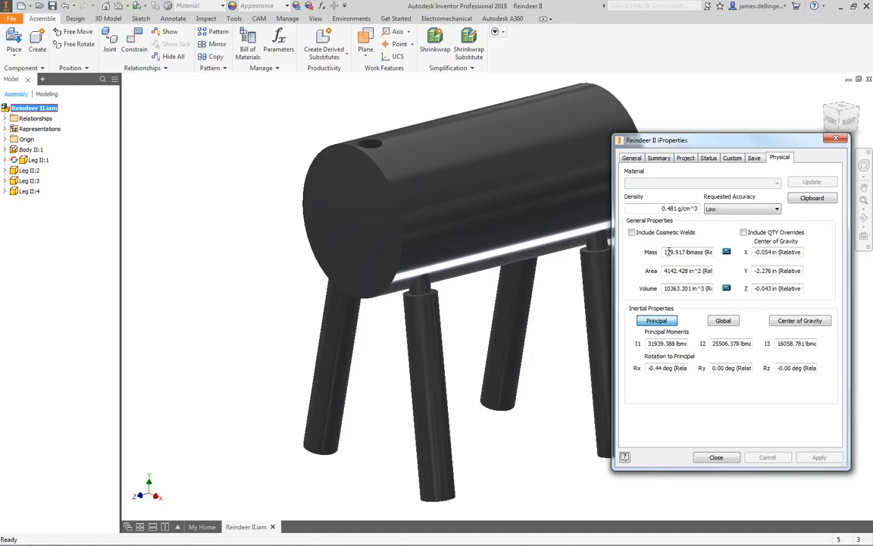
drag(705, 140, 405, 108)
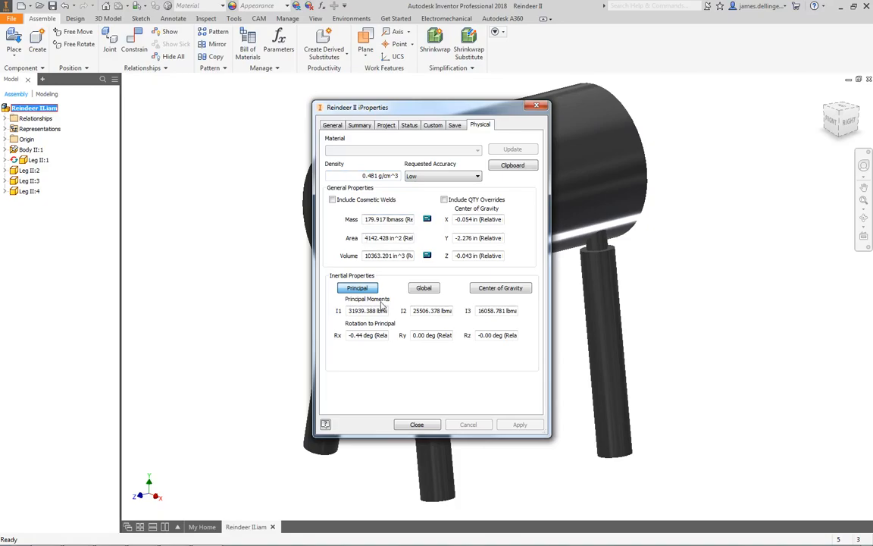
drag(404, 108, 220, 118)
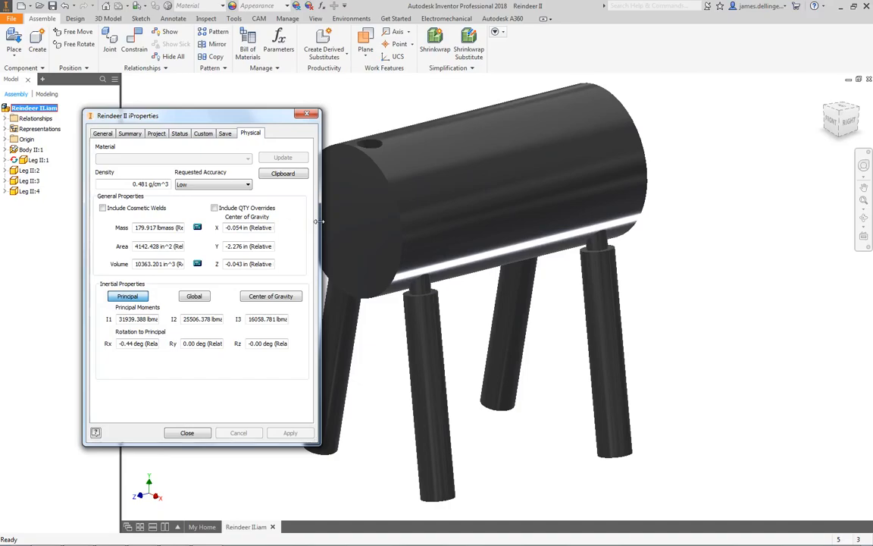
click(306, 114)
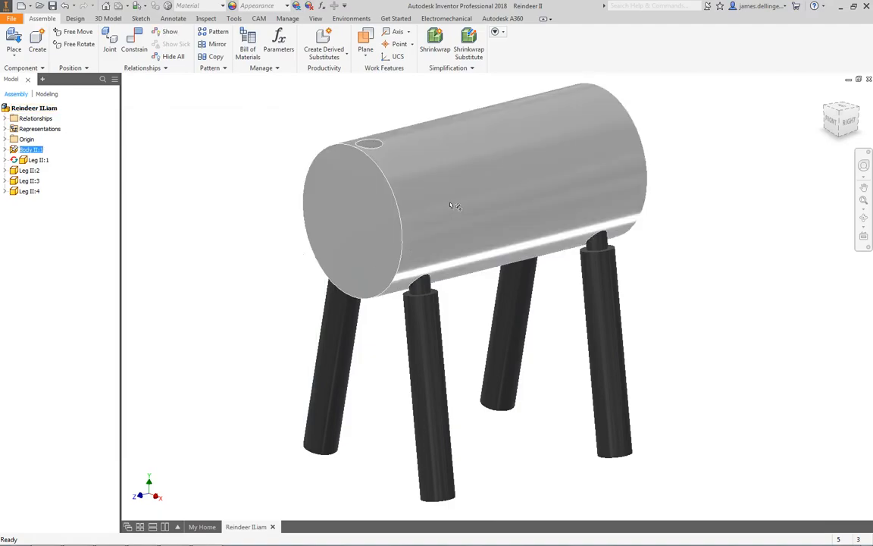
Open the body part from the assembly and set the distance of its first extrusion to 24 in
right_click(449, 203)
click(455, 172)
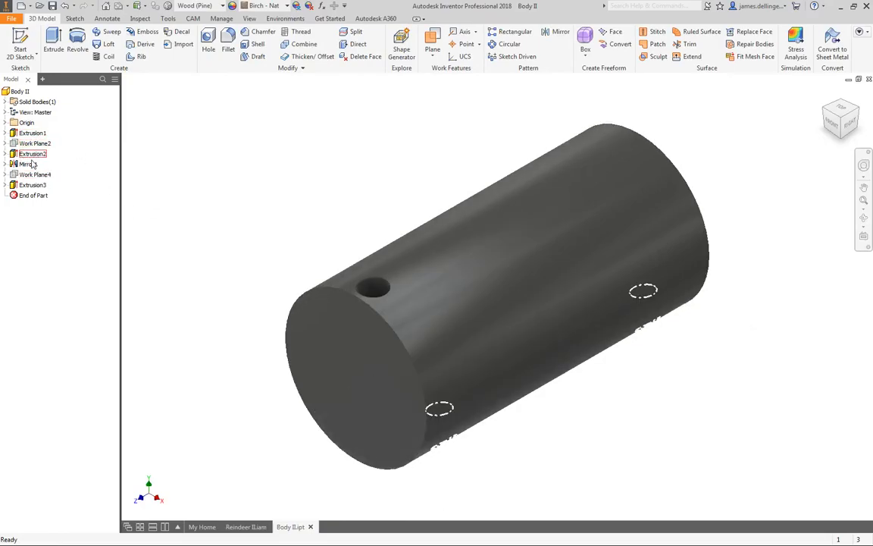
click(33, 133)
right_click(34, 134)
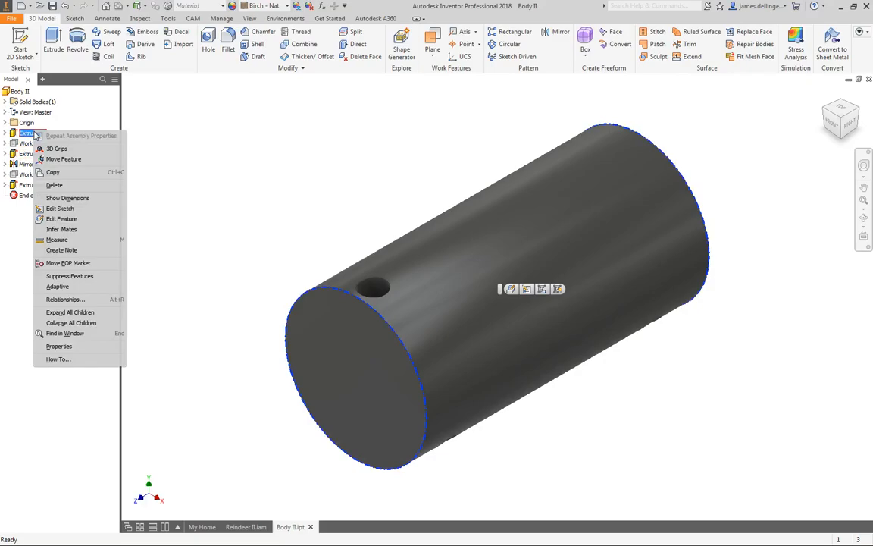
click(59, 200)
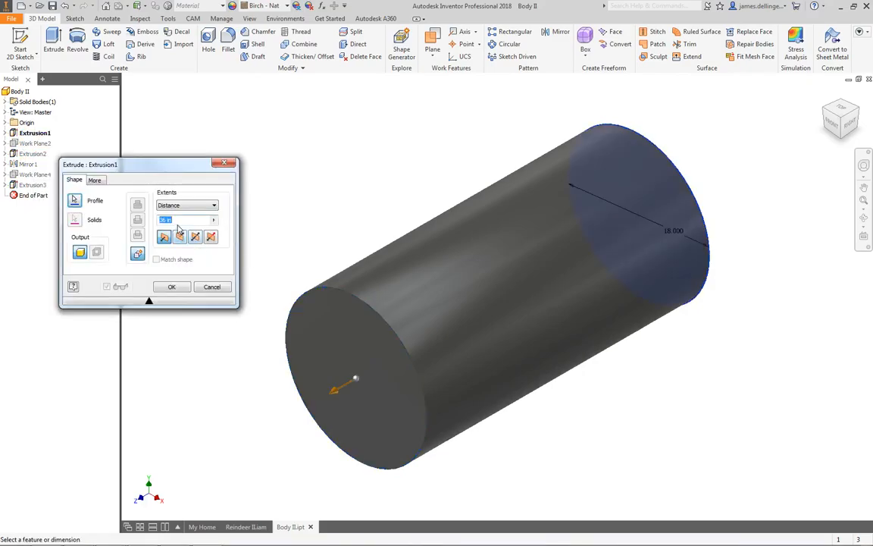
text(24)
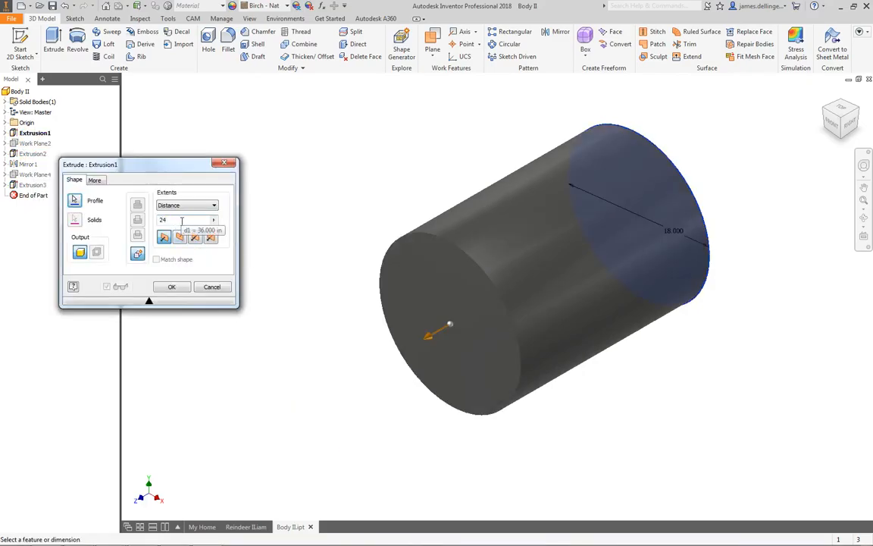
click(171, 287)
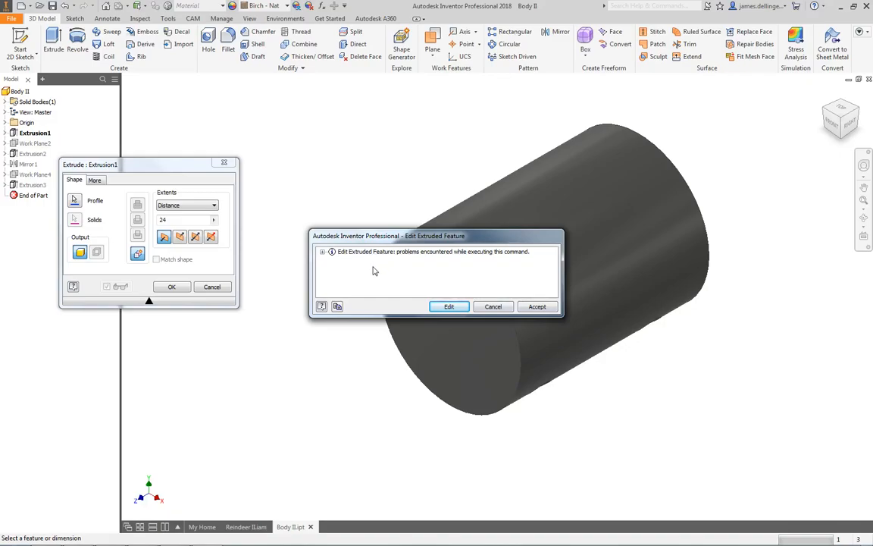
click(493, 306)
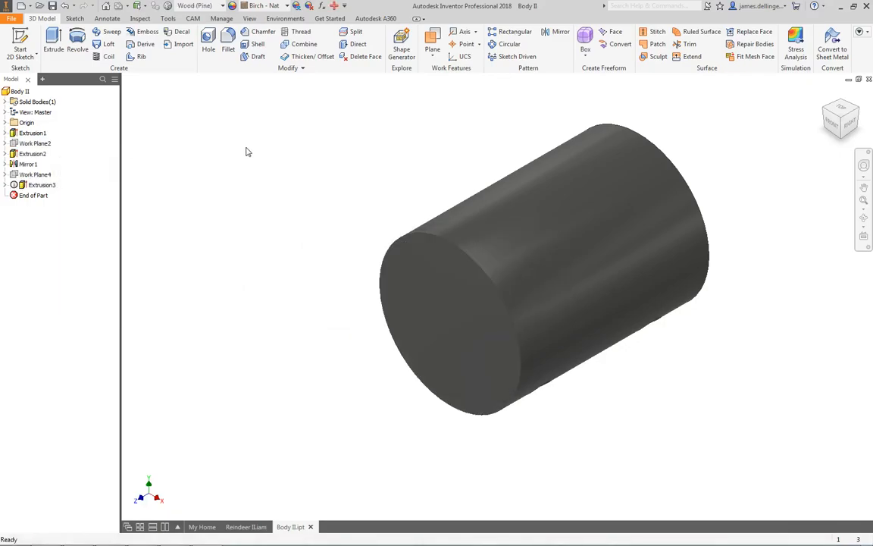
Edit the sketch of the top hole's extrusion and move the 3 in circle along the axis onto the shortened body
click(42, 185)
mouse_move(167, 293)
shift+middle_down()
mouse_move(307, 279)
mouse_move(287, 297)
mouse_move(163, 303)
mouse_move(157, 292)
mouse_move(121, 335)
mouse_move(152, 314)
mouse_move(156, 334)
shift+middle_up()
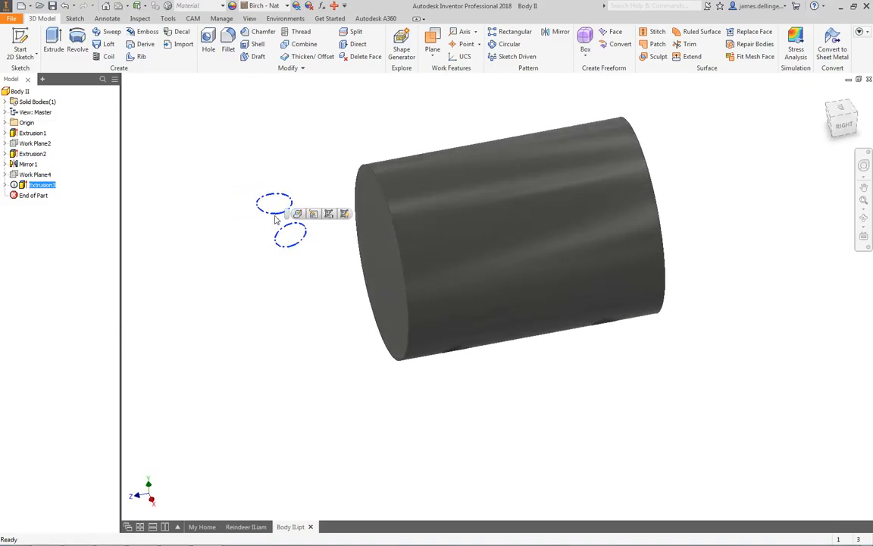
right_click(43, 188)
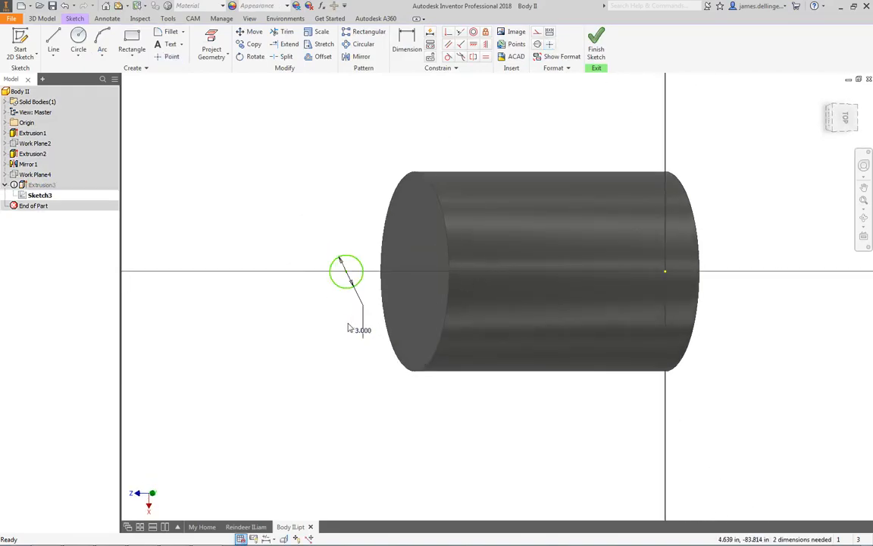
drag(363, 282, 383, 283)
click(311, 302)
drag(345, 275, 500, 274)
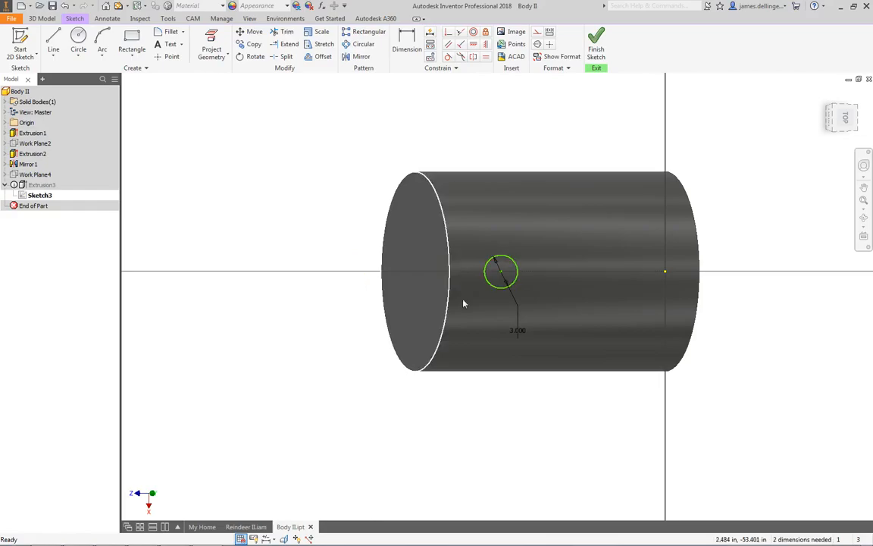
Project the circular edge of the body's front end face into the hole sketch
click(407, 46)
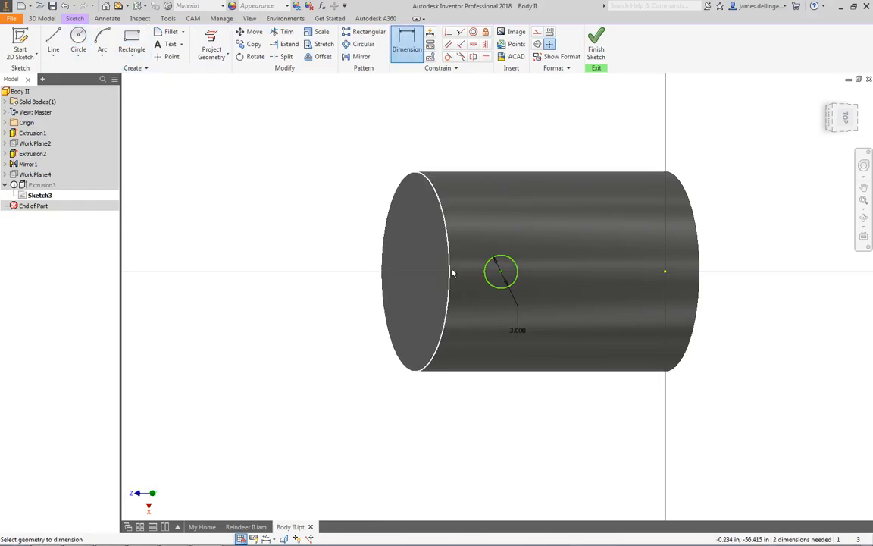
click(219, 59)
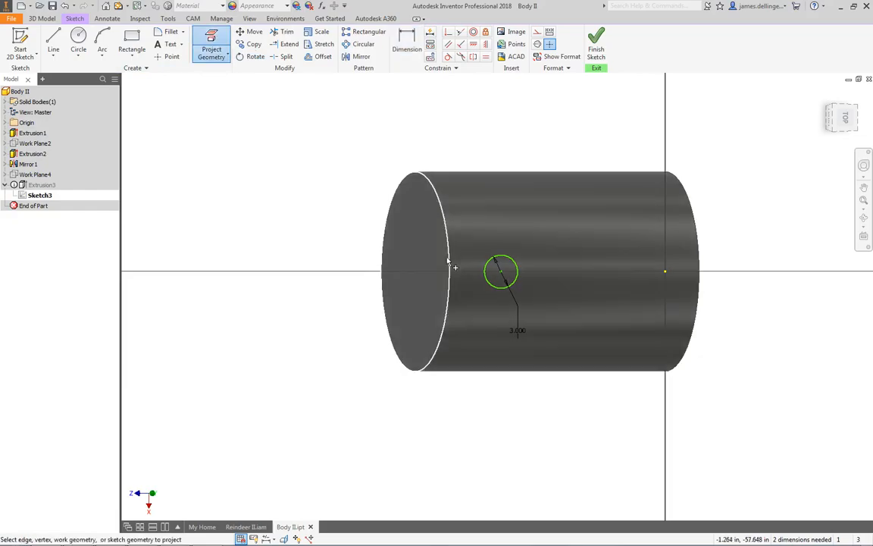
click(453, 266)
key(Escape)
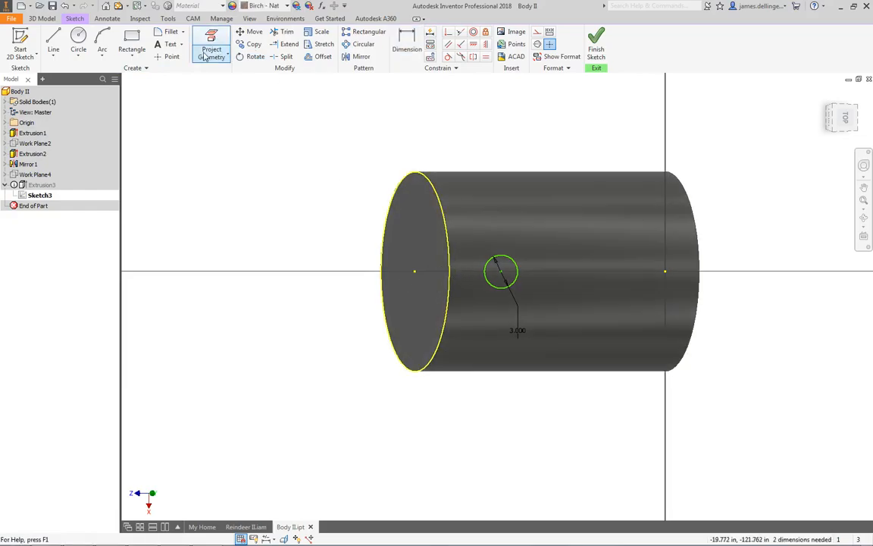
click(397, 46)
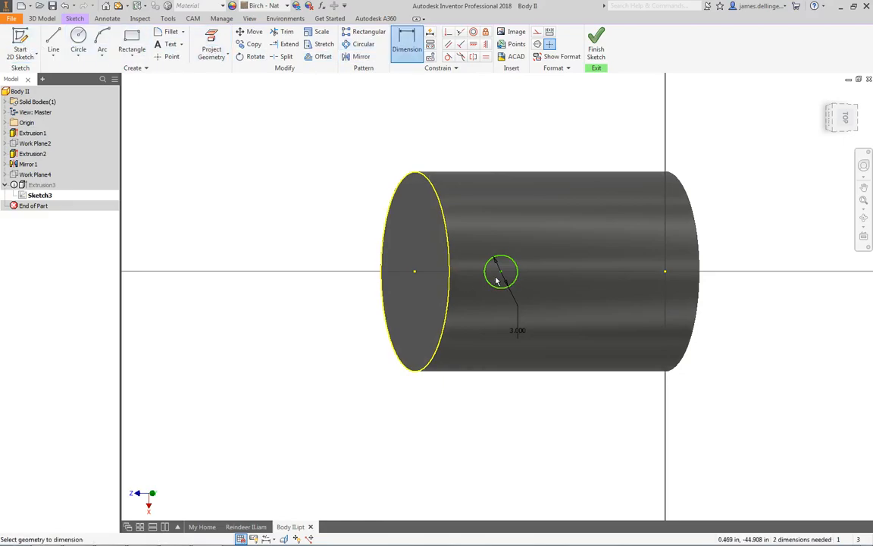
click(498, 273)
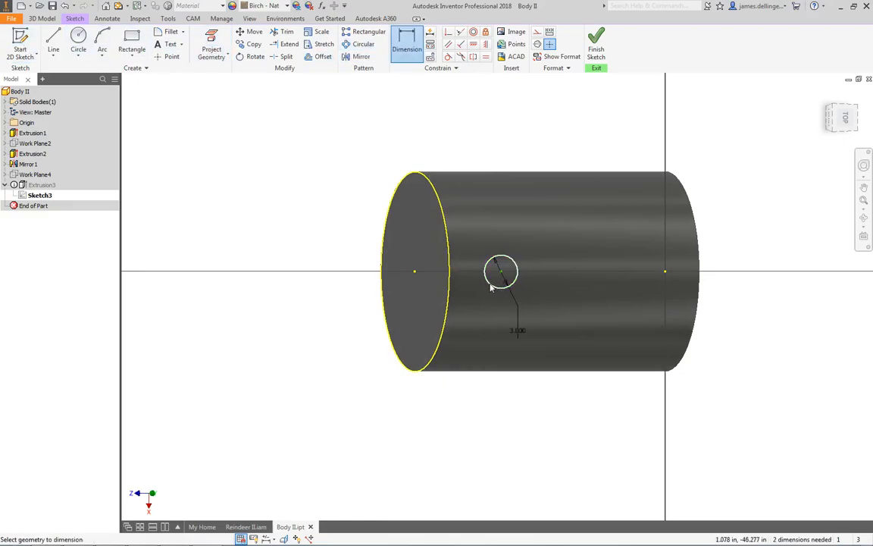
key(Escape)
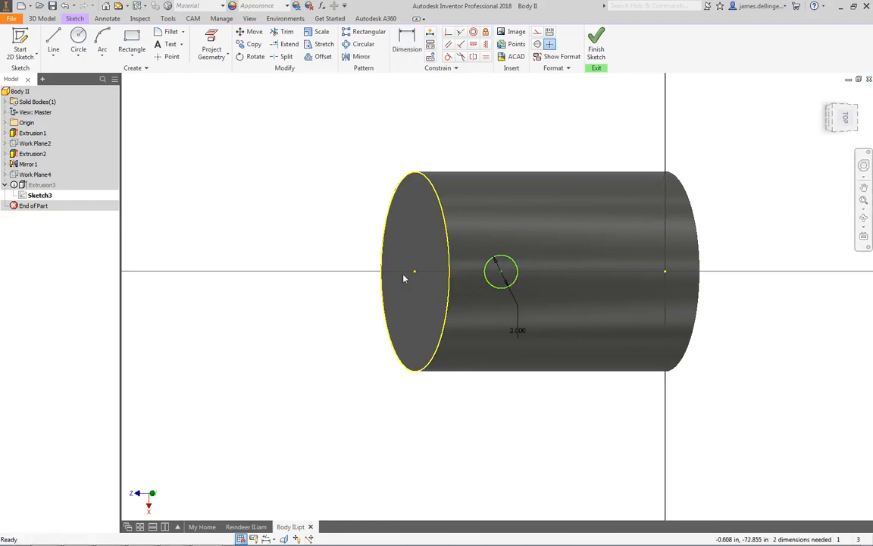
Place a sketch point on the projected front face edge where it crosses the body's axis
drag(317, 119, 362, 296)
key(c)
click(450, 270)
key(Escape)
Dimension the hole circle's center 3 in from the point on the front face edge
key(d)
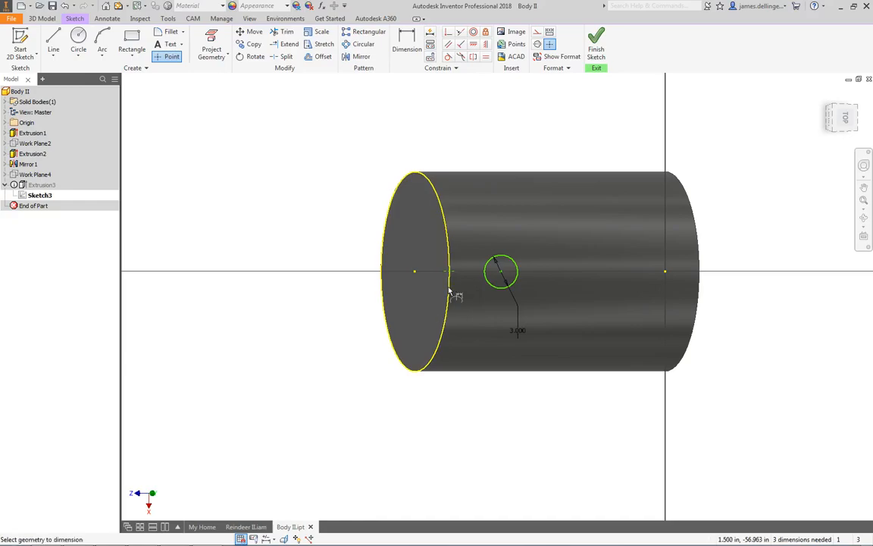
click(500, 271)
click(450, 271)
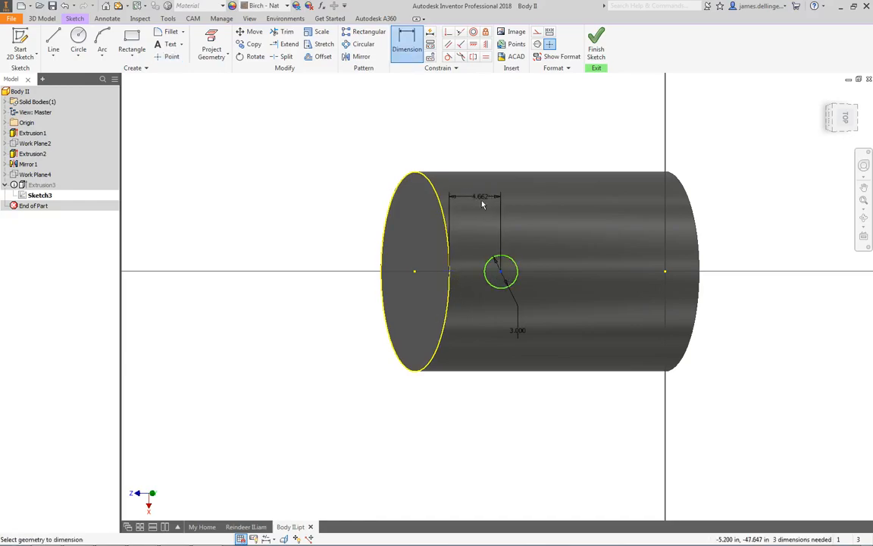
click(471, 161)
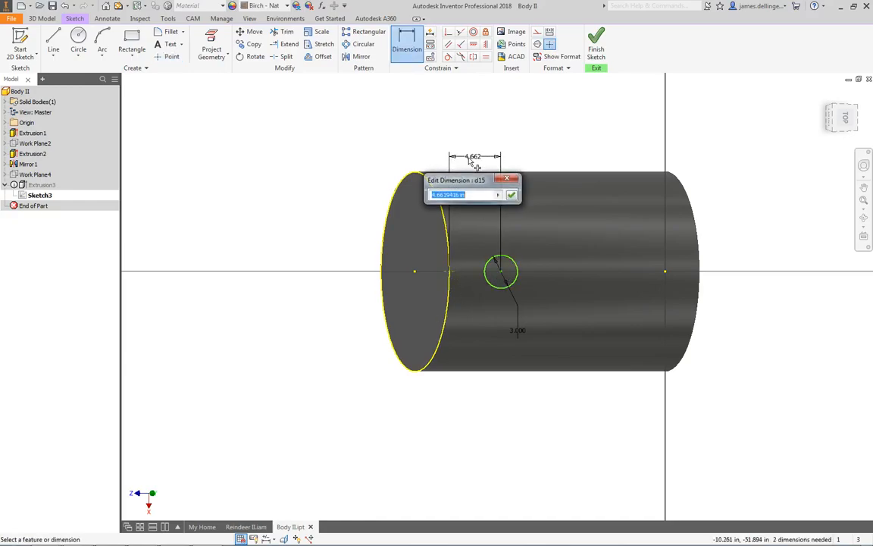
text(3)
key(Return)
key(Escape)
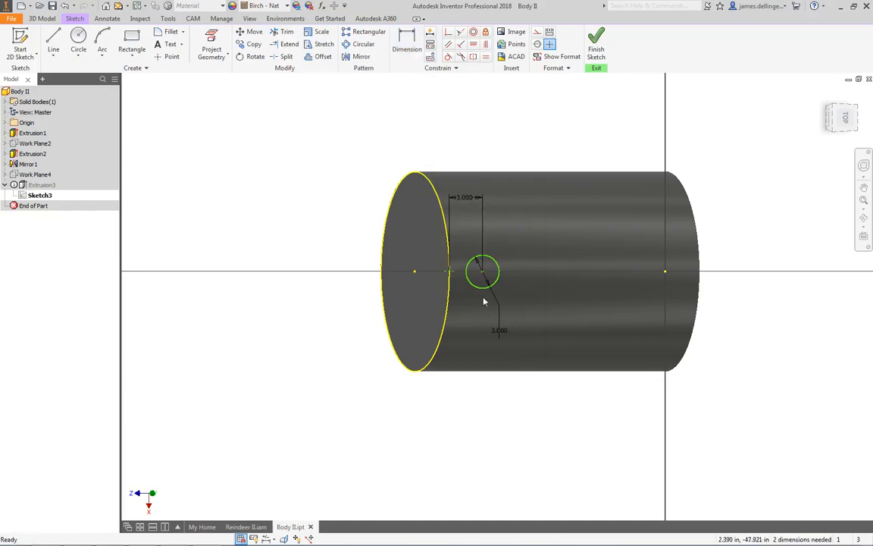
Try to align the point on the front face edge with the sketch origin using a horizontal constraint
mouse_move(484, 301)
mouse_down()
mouse_move(476, 286)
mouse_move(480, 292)
mouse_move(469, 291)
mouse_up()
key(ctrl+z)
click(474, 44)
click(449, 271)
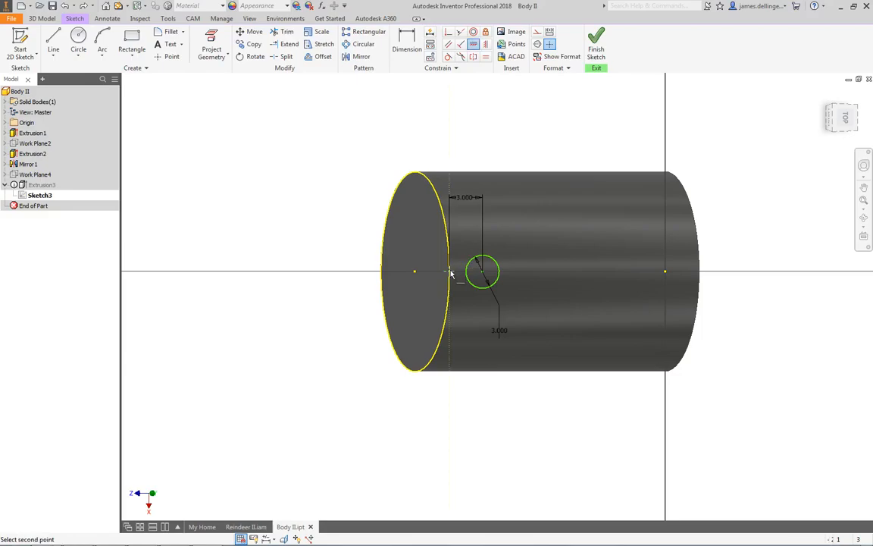
click(666, 273)
click(538, 307)
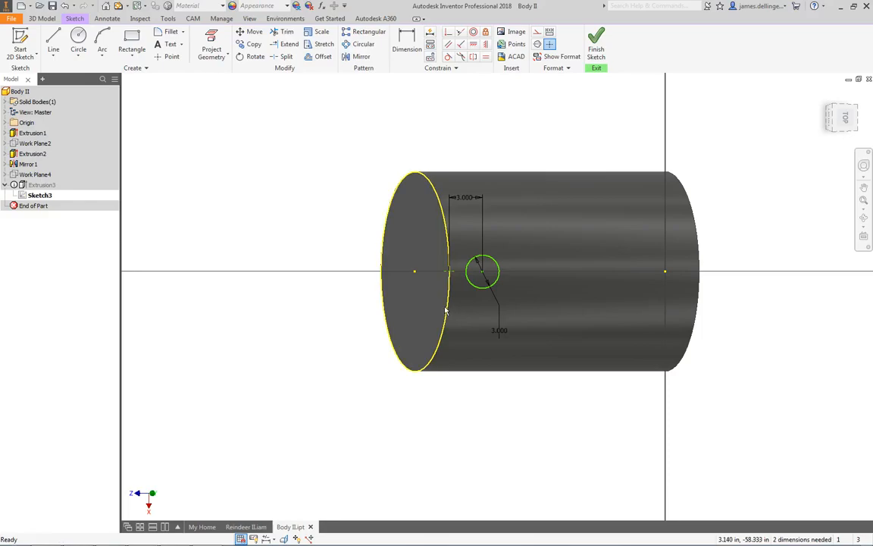
Move the edge point slightly off the axis and retry the horizontal constraint between it and the origin
mouse_move(450, 271)
mouse_down()
mouse_move(415, 273)
mouse_move(406, 249)
mouse_move(454, 284)
mouse_up()
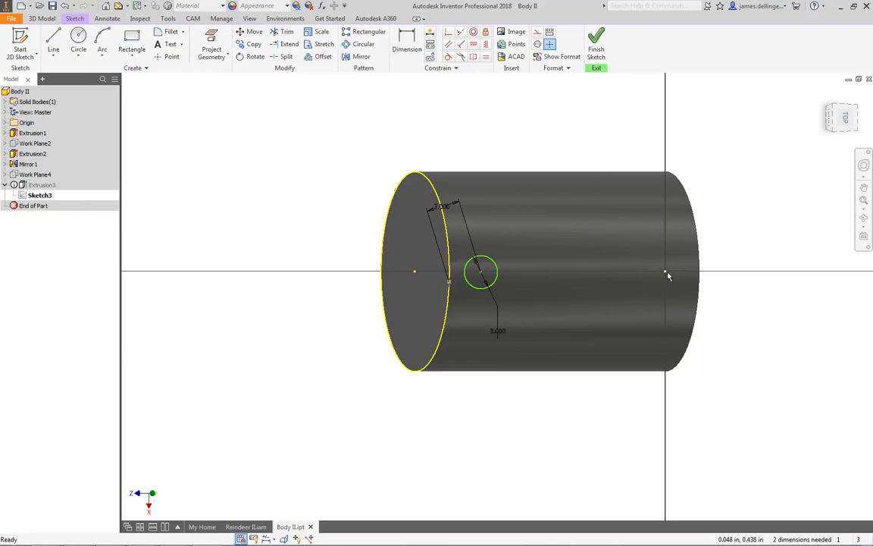
click(473, 47)
click(533, 306)
click(484, 45)
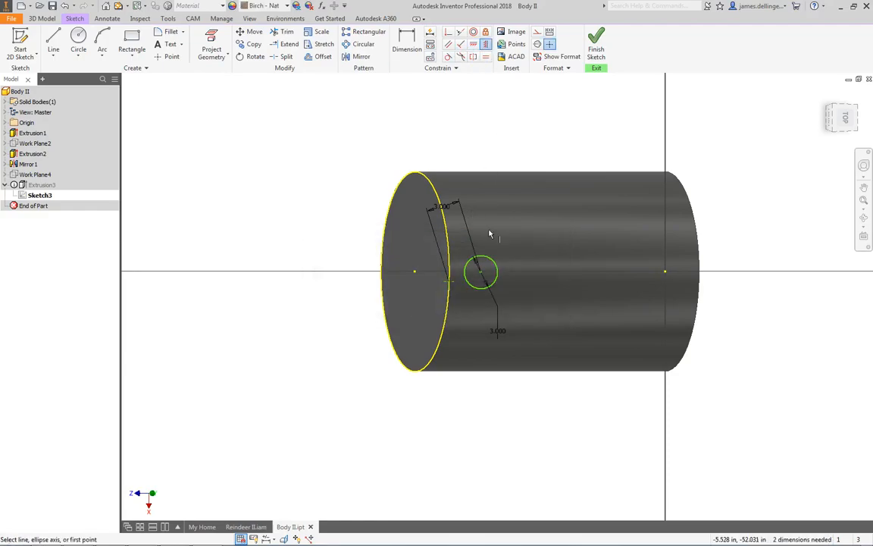
key(Escape)
Draw a line from the edge point to the sketch origin and try to constrain it horizontal
click(53, 44)
click(449, 281)
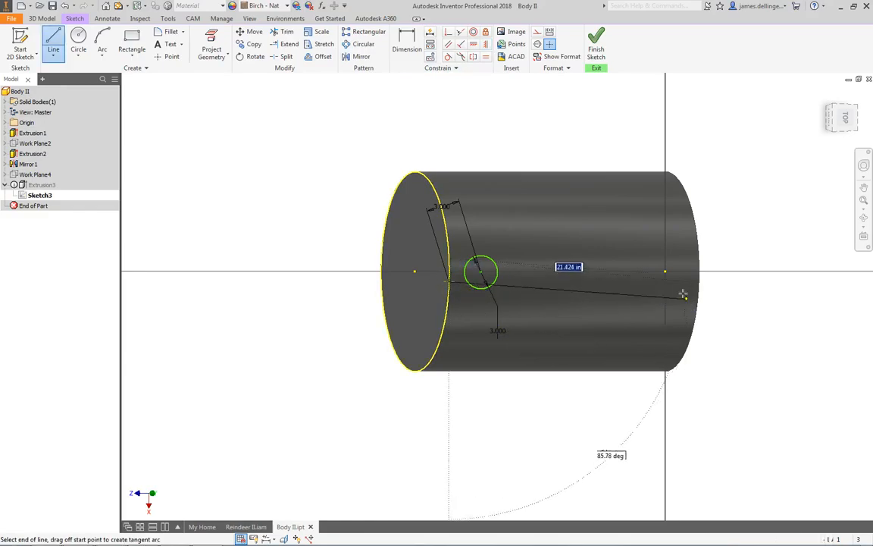
click(665, 271)
key(Escape)
click(546, 278)
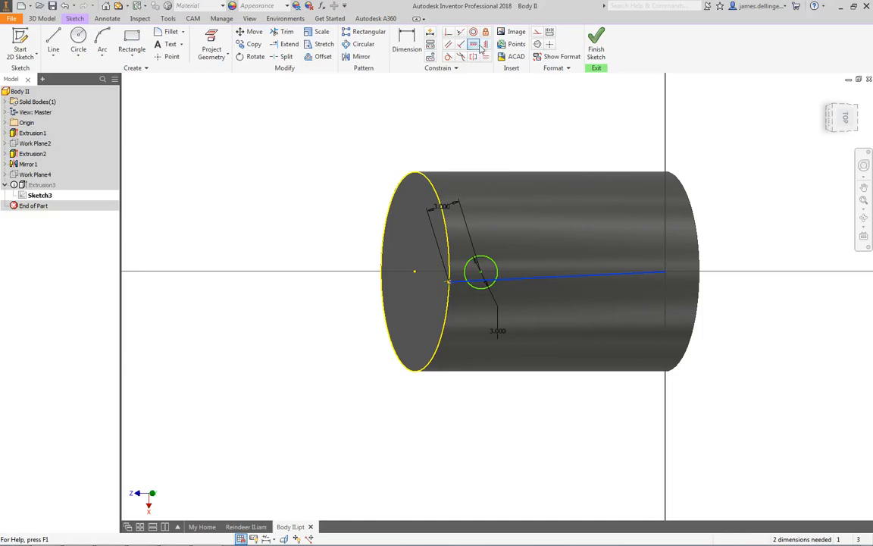
click(473, 45)
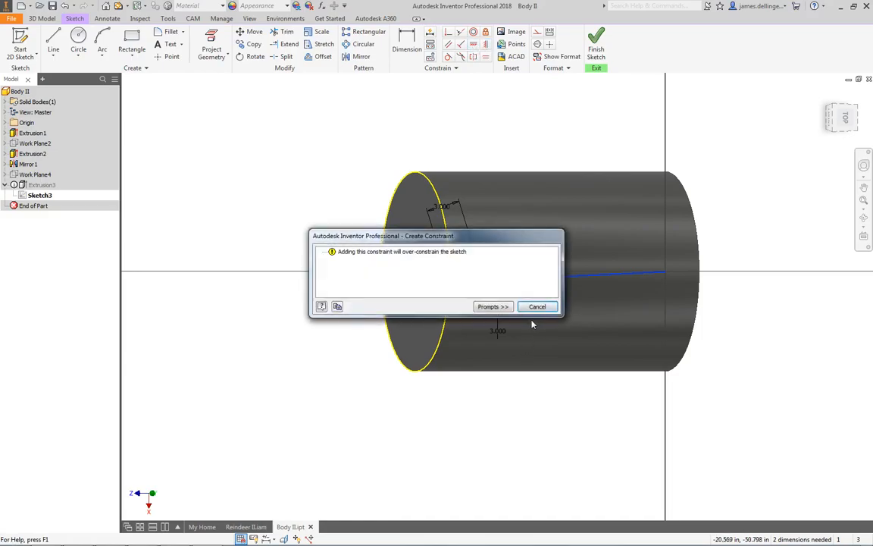
key(Escape)
click(552, 333)
Delete the line between the edge point and the sketch origin
drag(302, 232, 343, 277)
click(540, 283)
key(Delete)
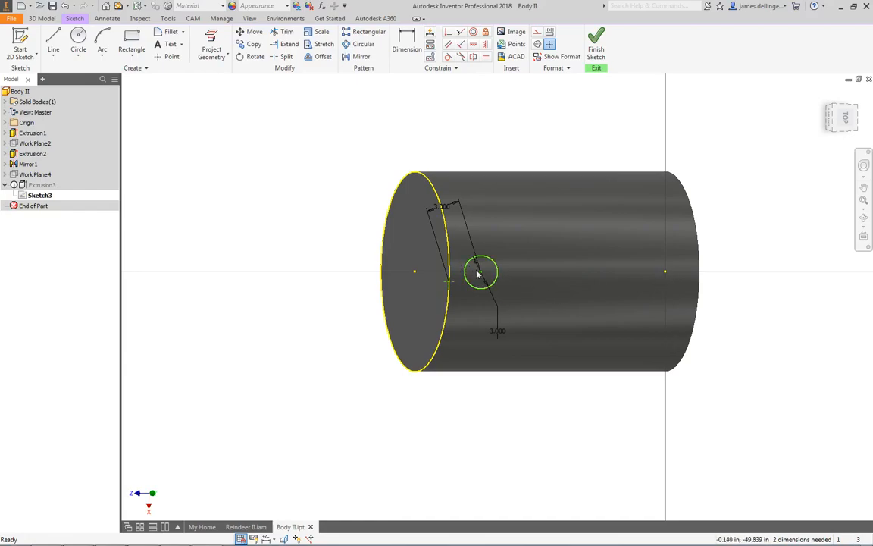
Move the edge point back to the axis and try to align it with the projected face's center, undoing the horizontal constraint
drag(450, 285, 453, 271)
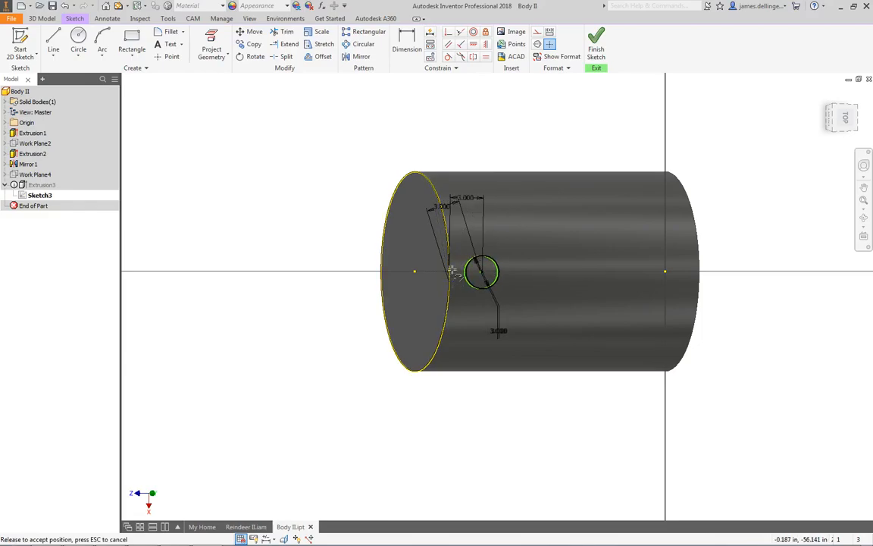
key(Escape)
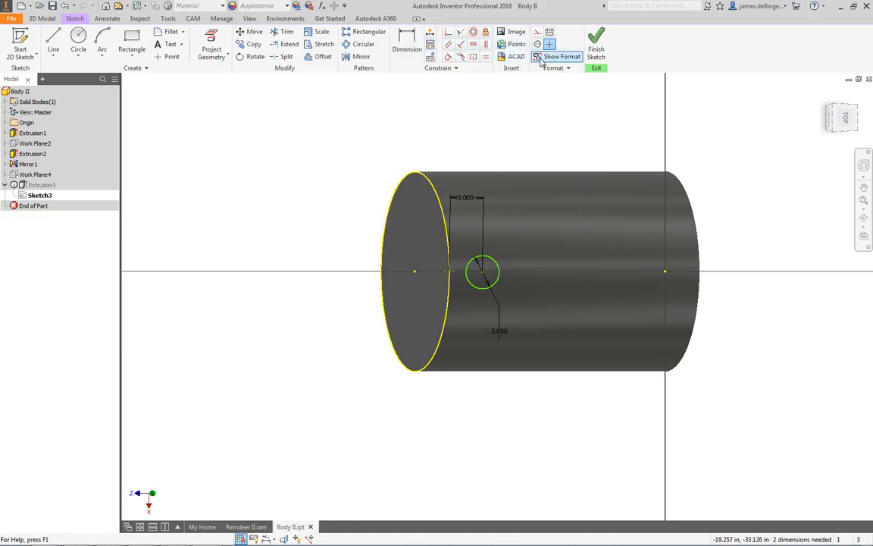
click(474, 45)
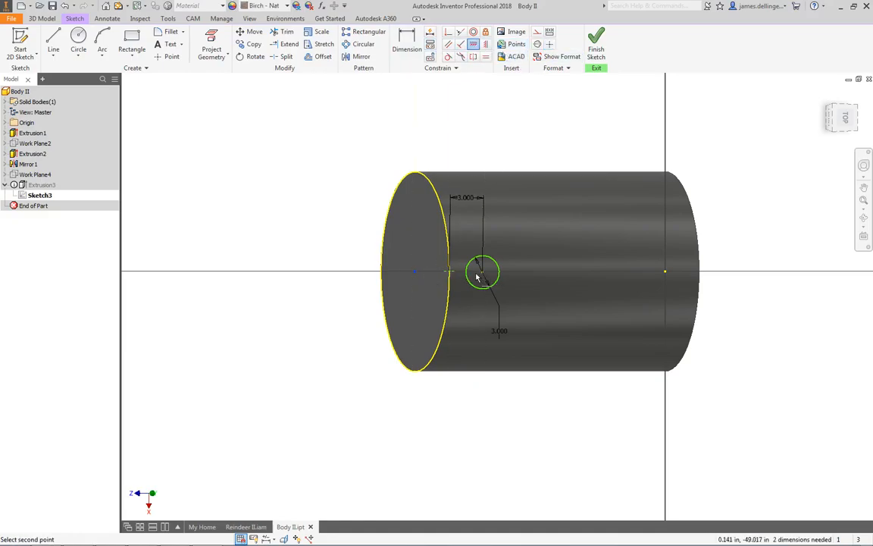
click(450, 273)
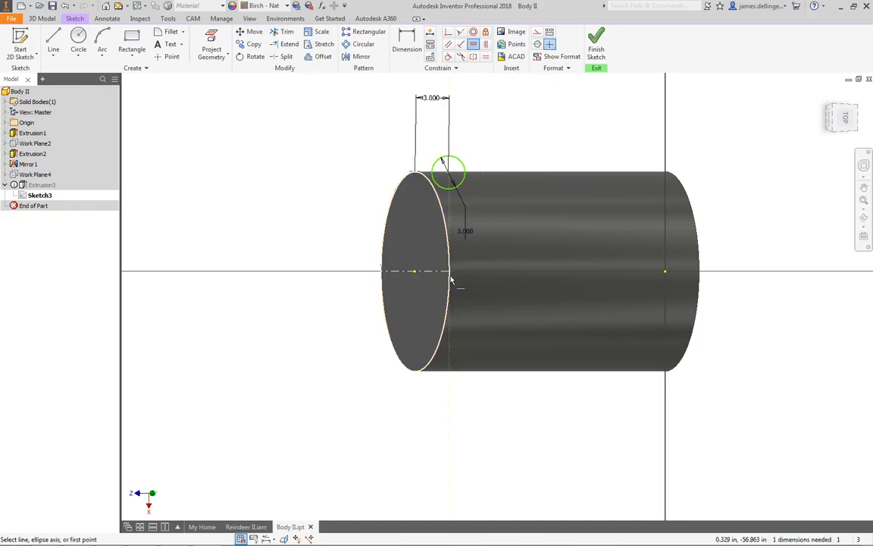
key(ctrl+z)
click(486, 44)
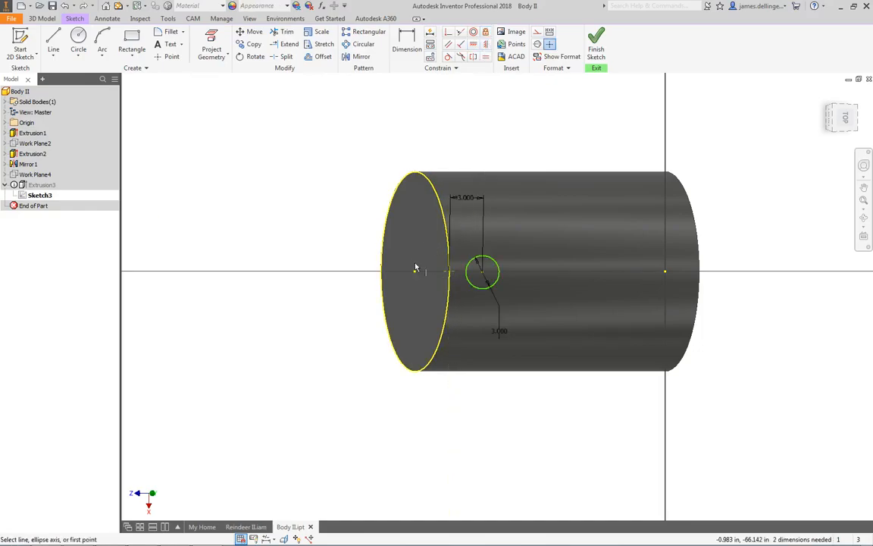
click(445, 273)
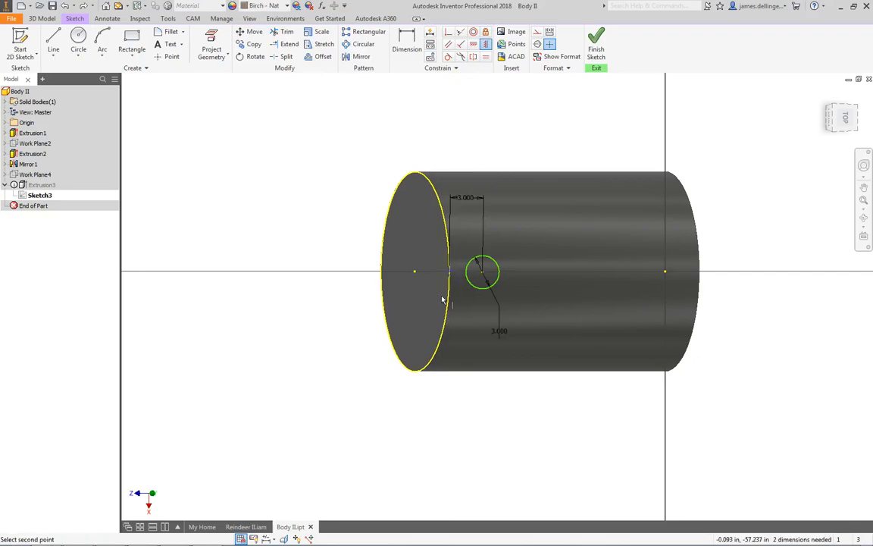
key(Escape)
Shift the point slightly along the front face edge and finish the hole sketch
mouse_move(449, 271)
mouse_down()
mouse_move(450, 290)
mouse_move(462, 292)
mouse_move(456, 281)
mouse_up()
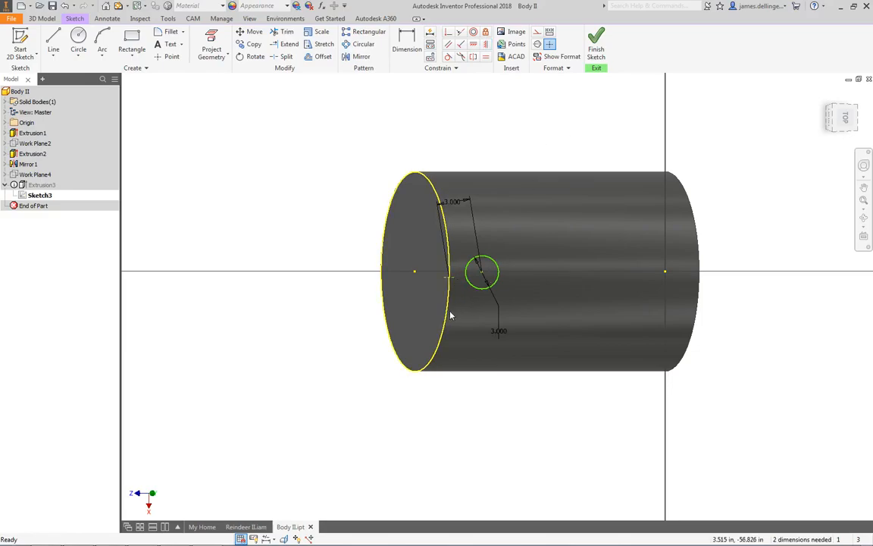
click(595, 45)
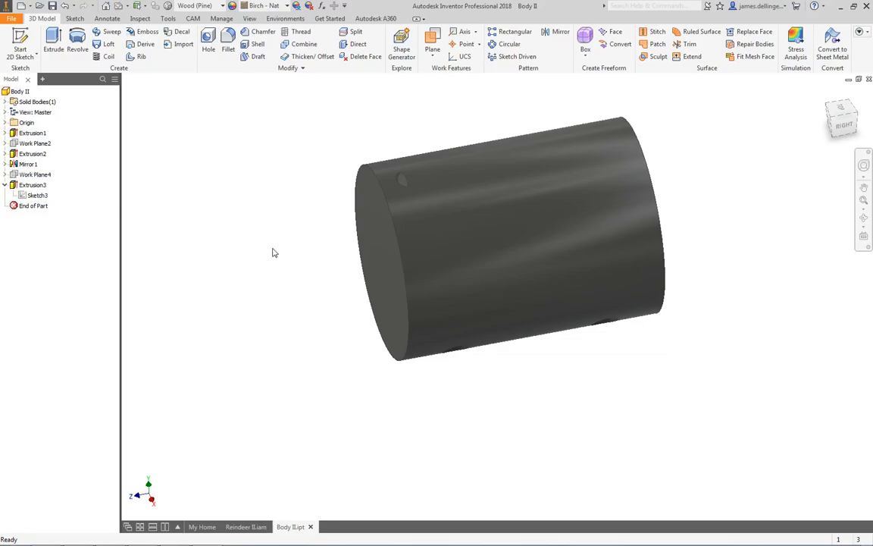
Edit the top hole's extrusion and increase its cut distance so it reaches deeper into the body
right_click(37, 185)
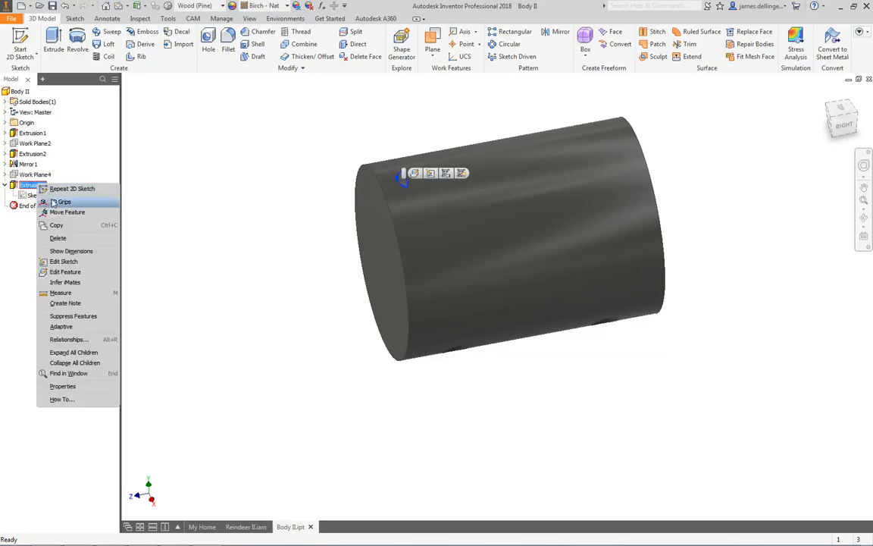
click(76, 272)
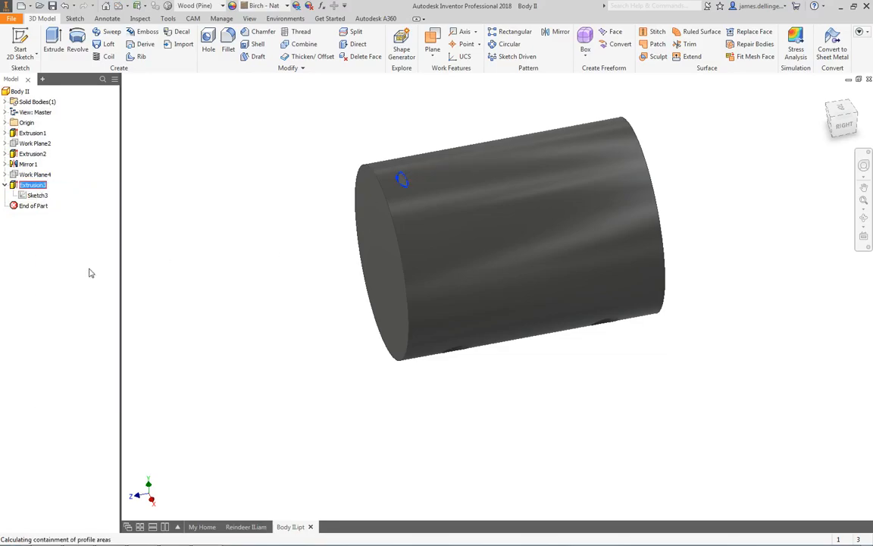
mouse_move(393, 234)
shift+middle_down()
mouse_move(364, 198)
mouse_move(335, 199)
mouse_move(336, 225)
mouse_move(343, 199)
mouse_move(344, 212)
shift+middle_up()
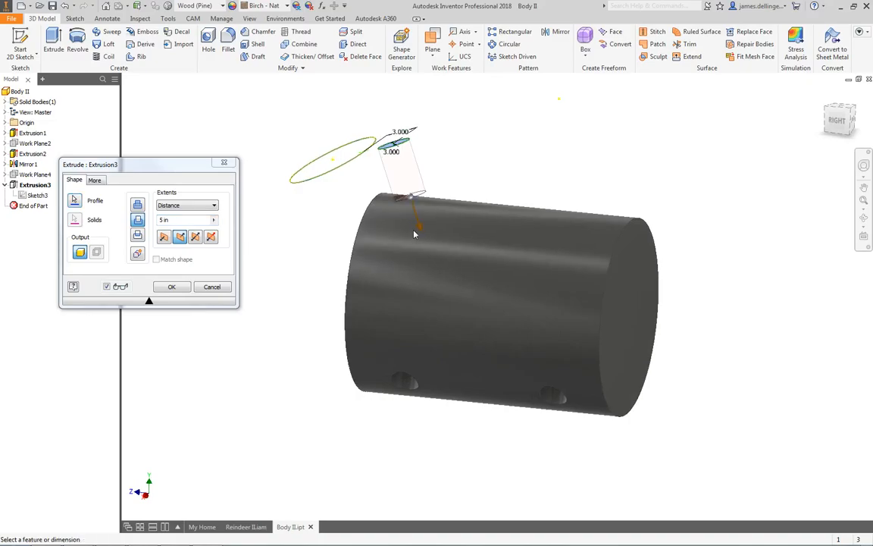
drag(421, 227, 443, 265)
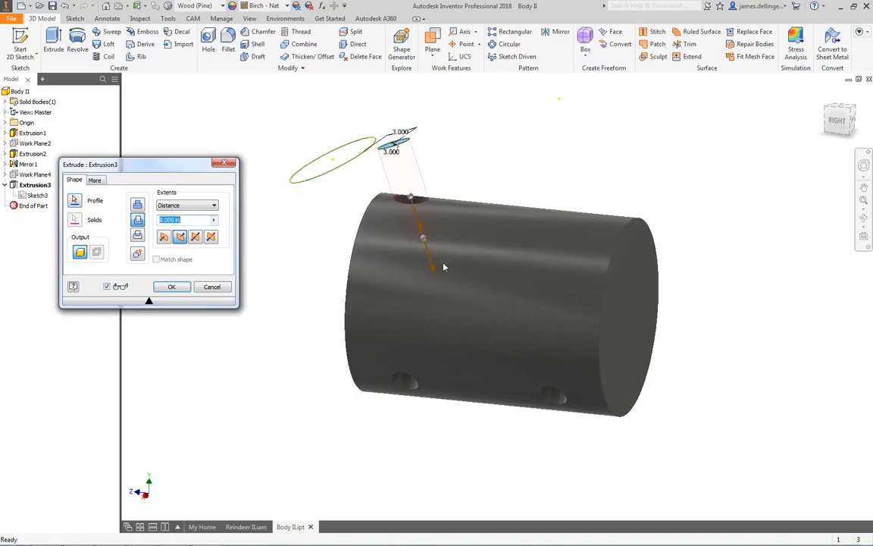
click(171, 286)
Return to the Reindeer II assembly and update it with the changed body
shift+middle_drag(242, 228, 316, 234)
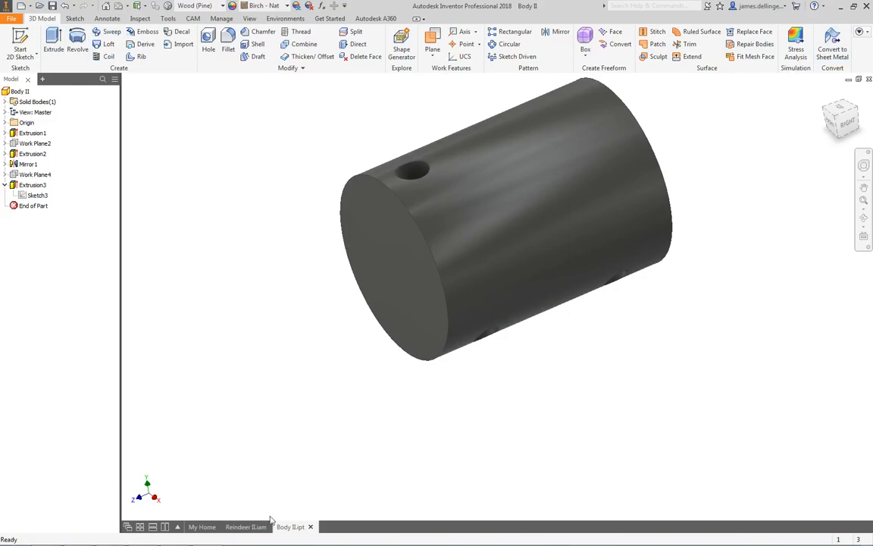
click(247, 526)
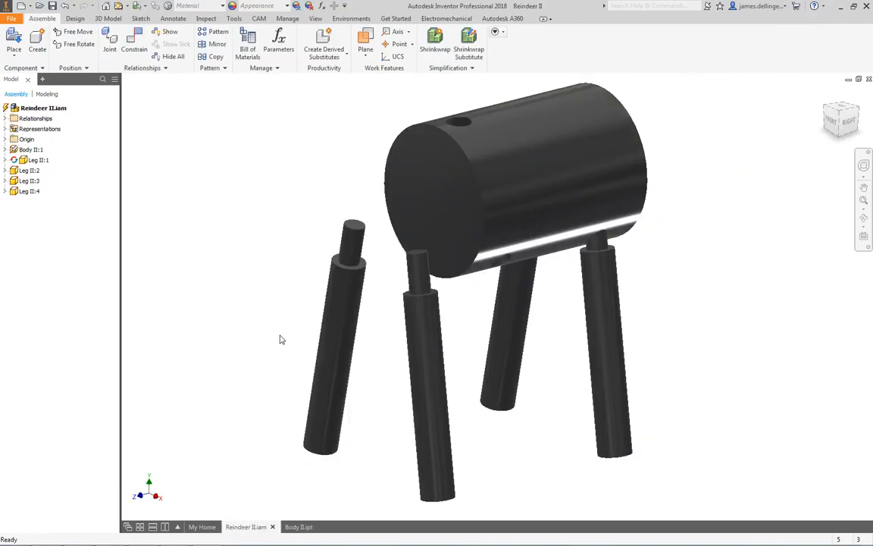
click(126, 7)
click(105, 26)
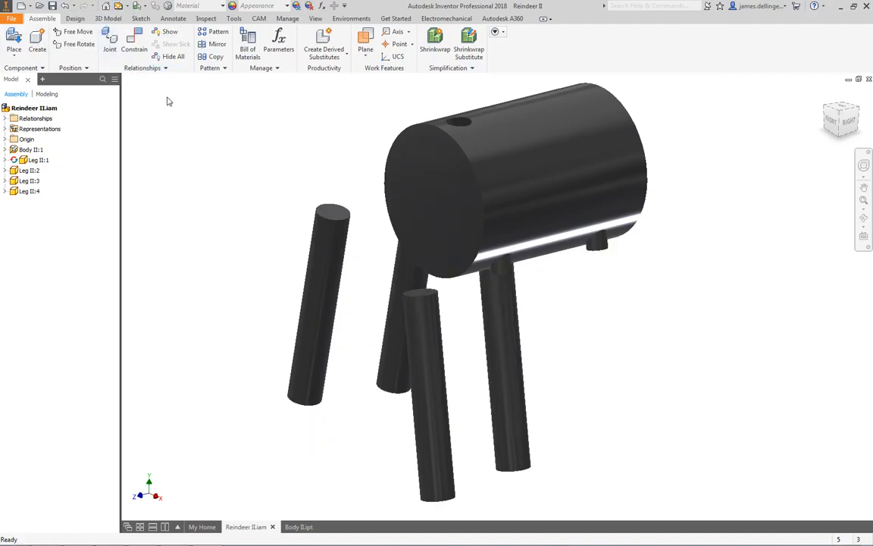
Open the Leg II:1 component, whose shaft is separated from its peg, from the assembly as its own part
middle_drag(316, 273, 353, 292)
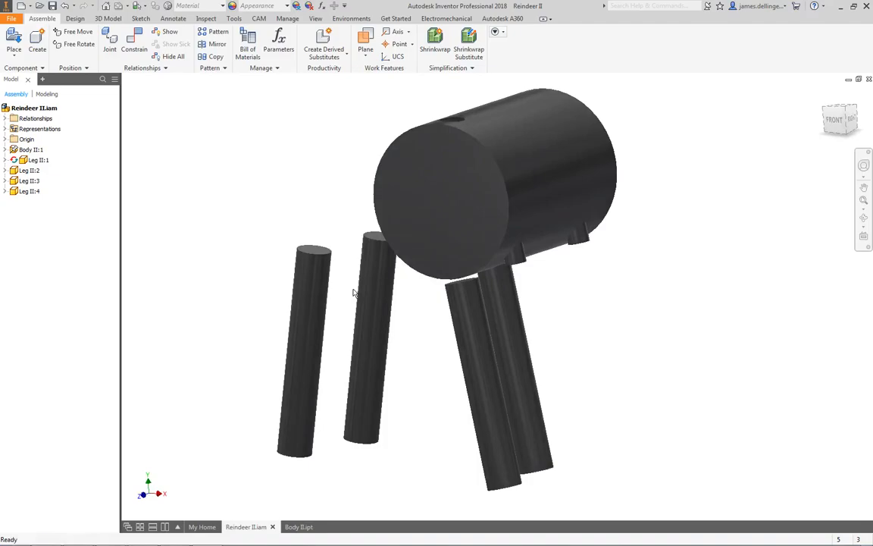
shift+middle_drag(263, 246, 124, 210)
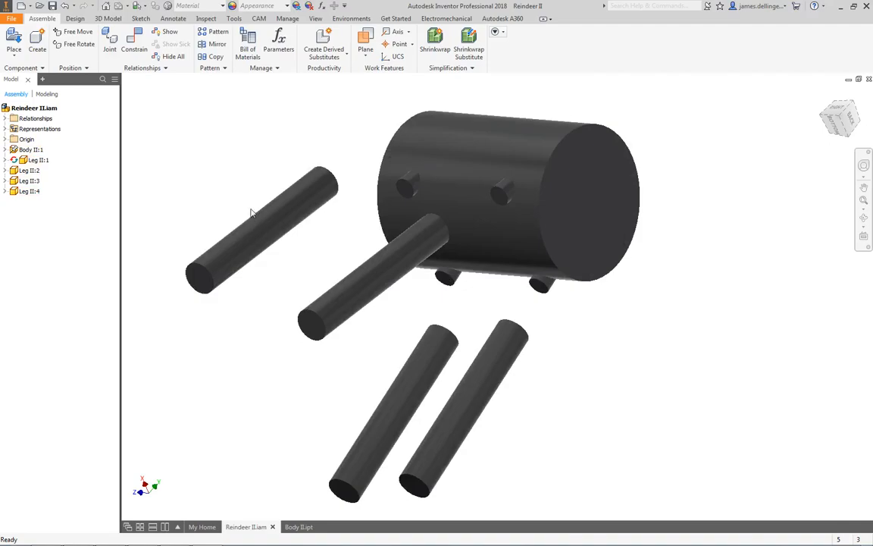
click(282, 220)
right_click(283, 219)
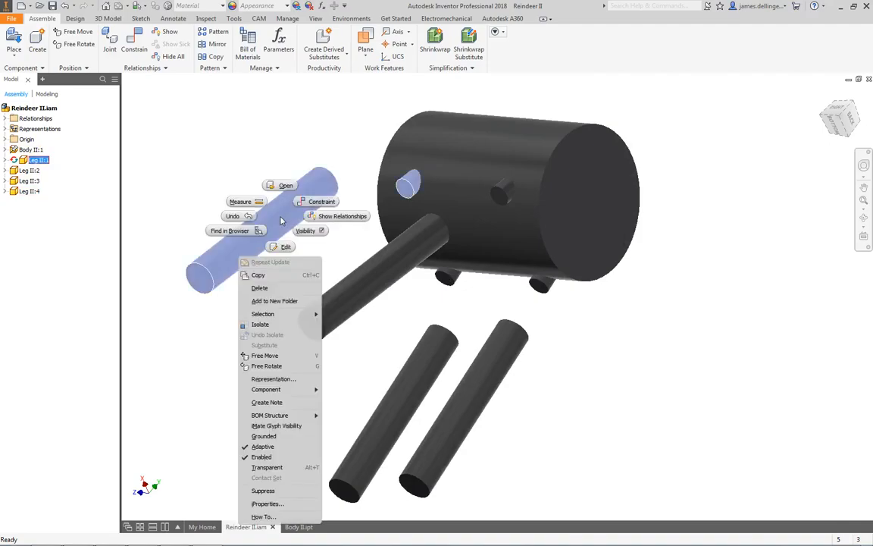
click(299, 223)
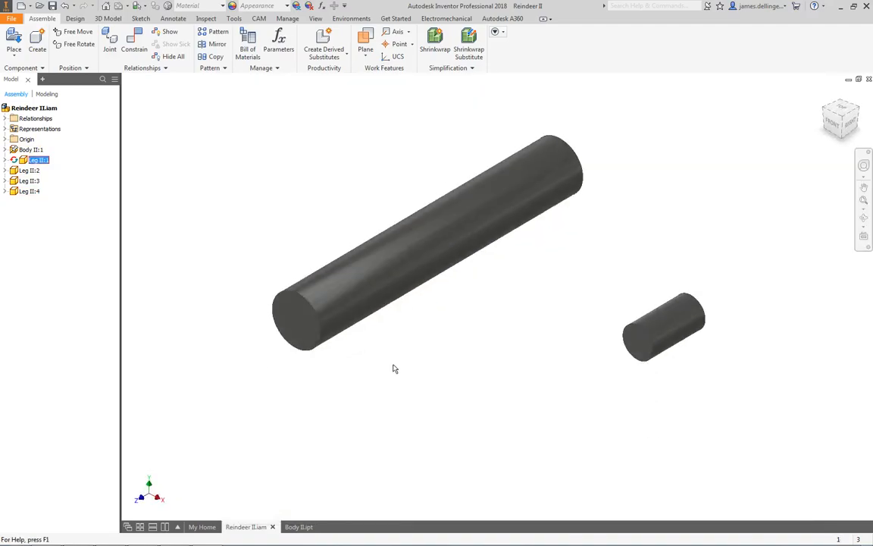
click(33, 143)
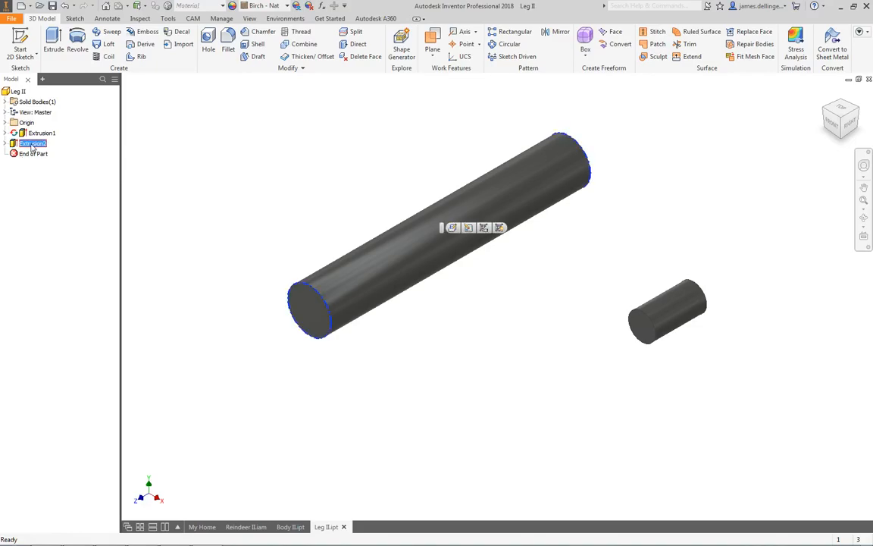
right_click(34, 144)
click(249, 224)
key(alt+Tab)
key(alt+Tab)
click(247, 527)
click(142, 6)
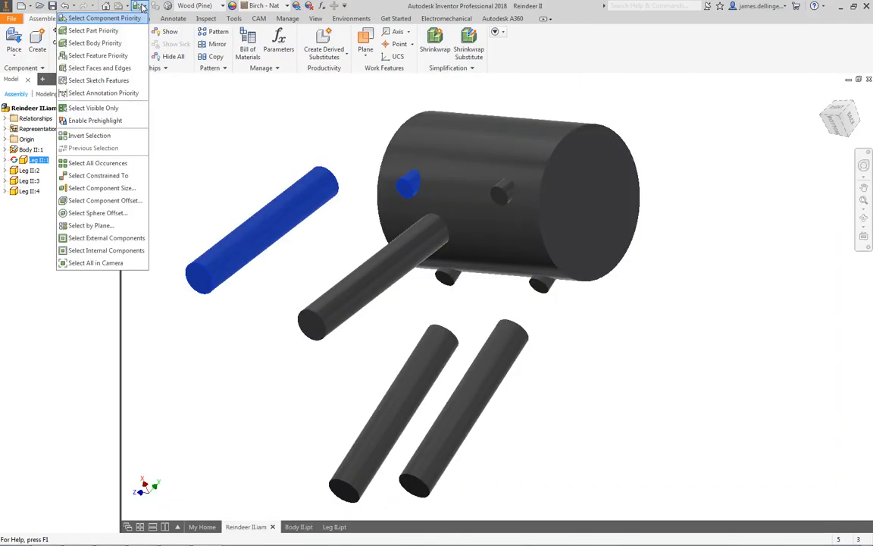
click(130, 7)
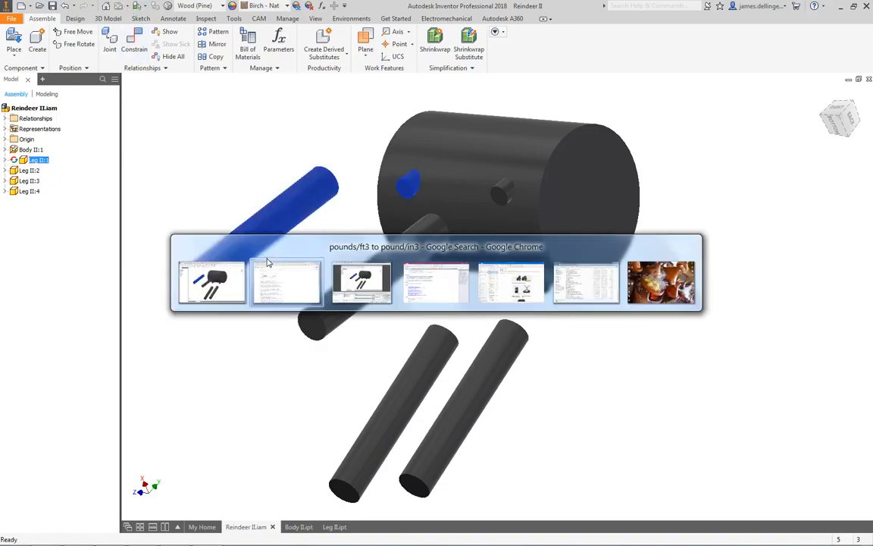
key(alt+Tab)
key(alt+Tab)
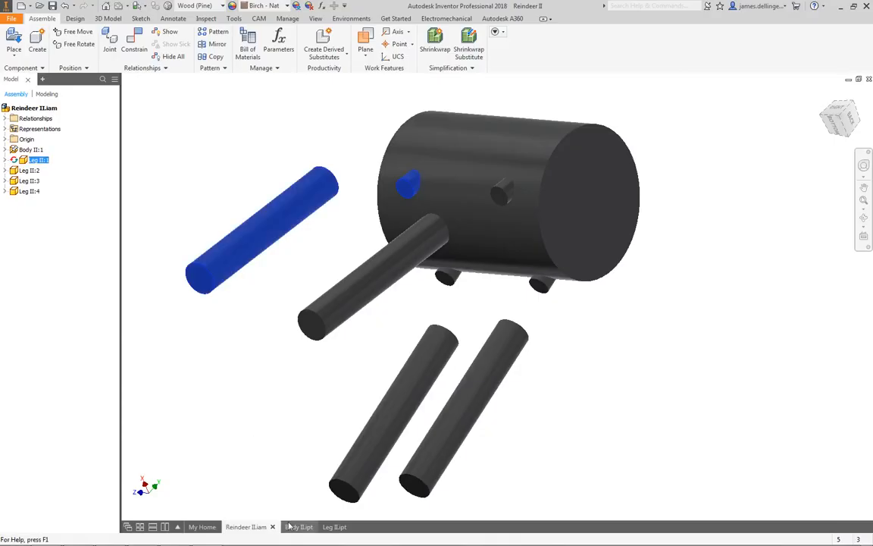
click(298, 526)
click(337, 526)
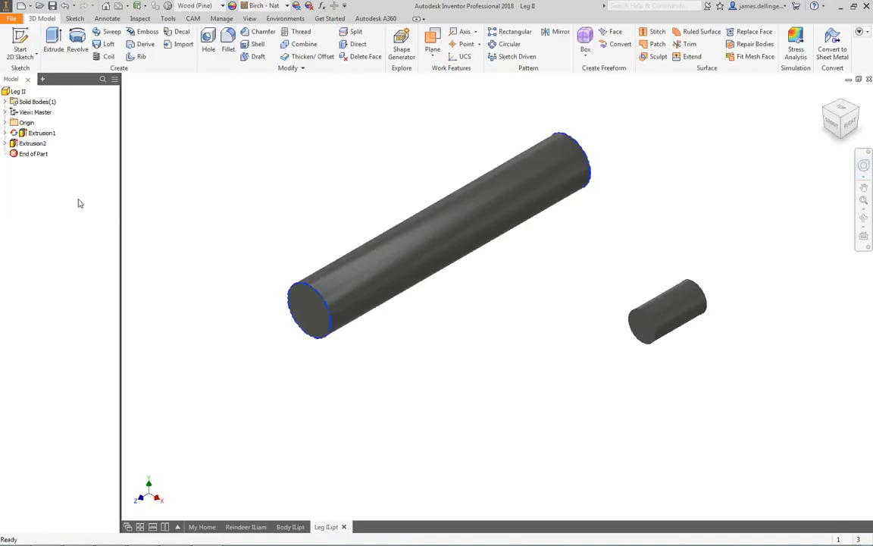
Edit the sketch of Extrusion2 and try to make its 4 in circle concentric with the small peg
right_click(28, 144)
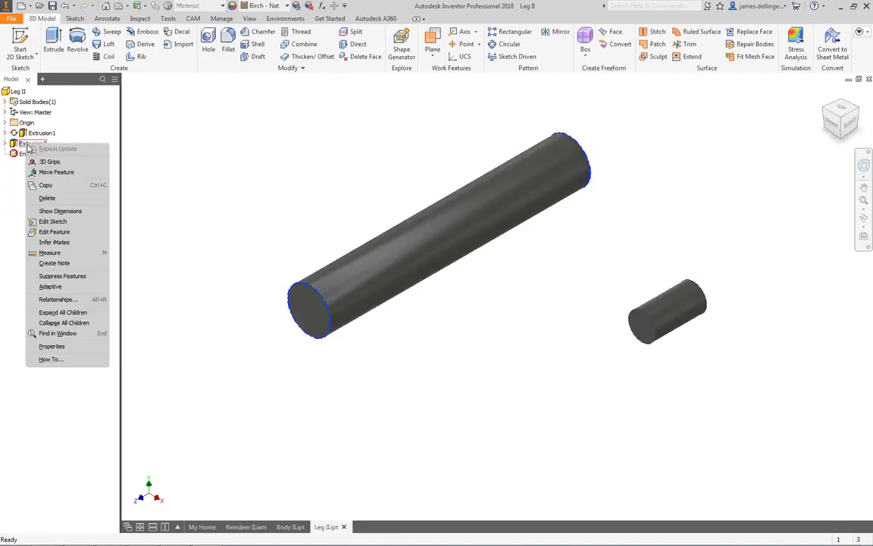
click(52, 220)
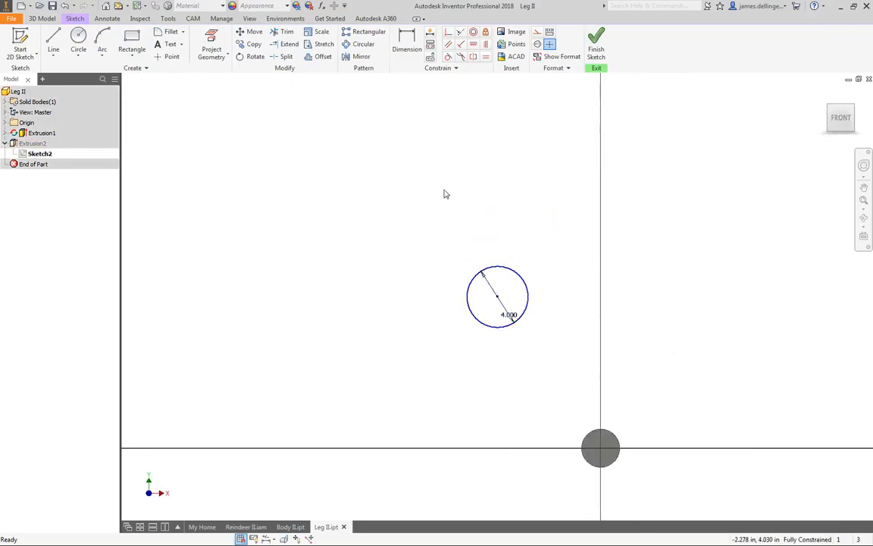
click(472, 31)
click(528, 292)
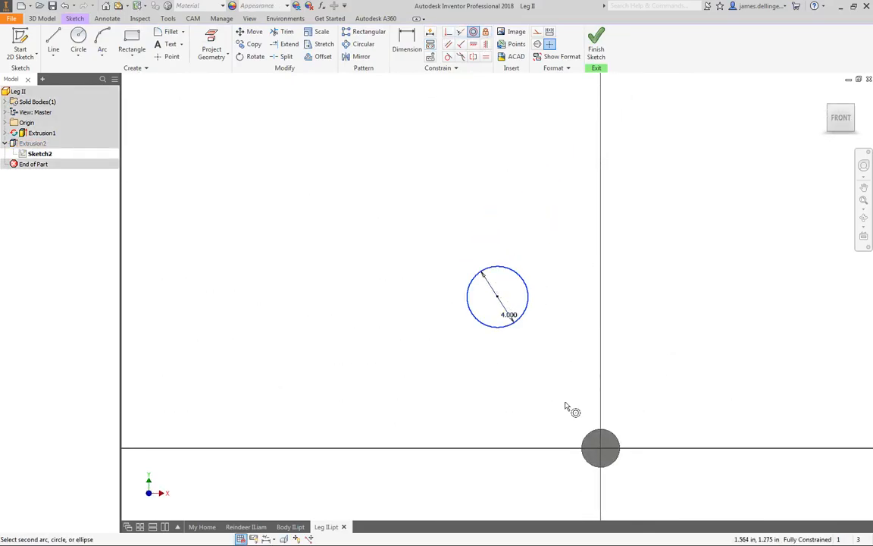
click(588, 442)
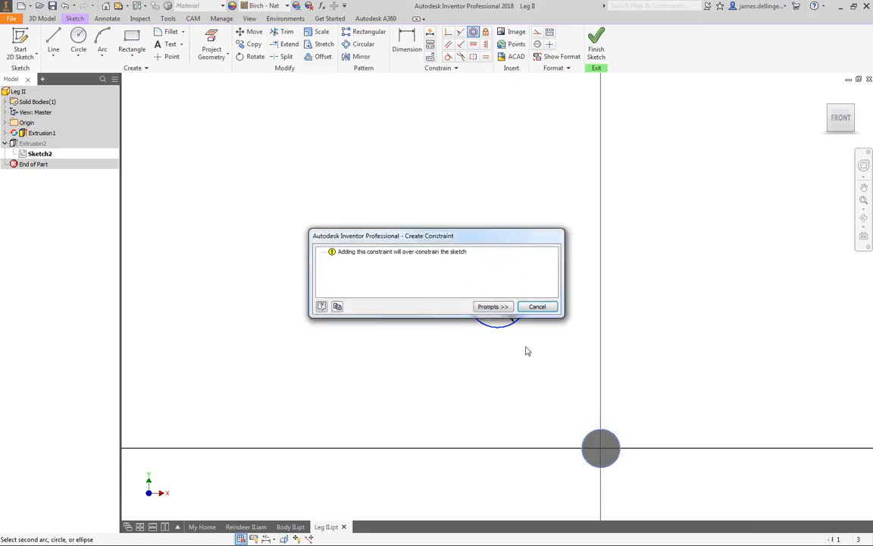
key(Escape)
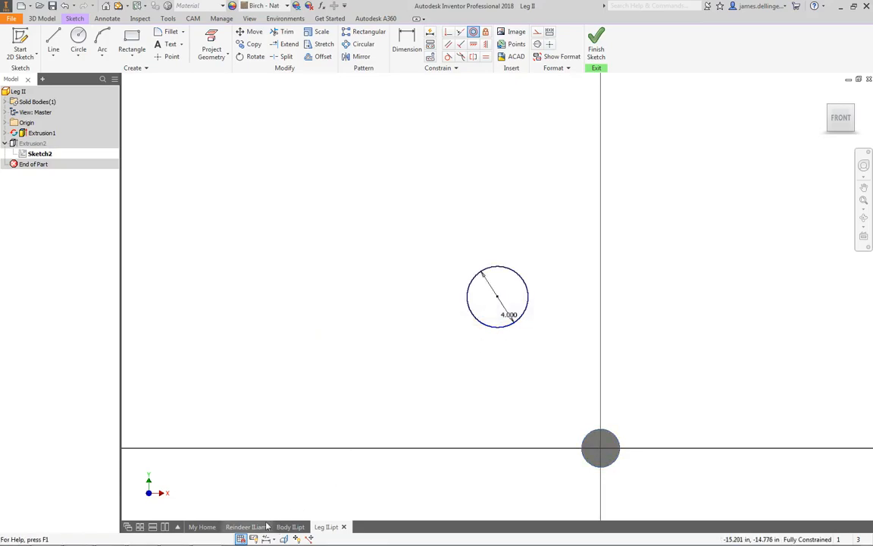
Show the sketch constraints and delete the one that fixes the circle's center in place
click(254, 538)
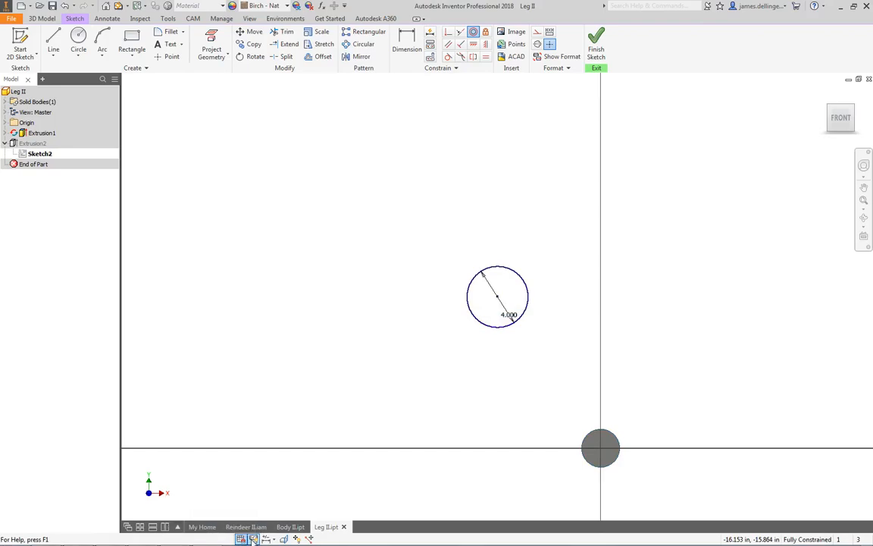
right_click(496, 291)
click(497, 259)
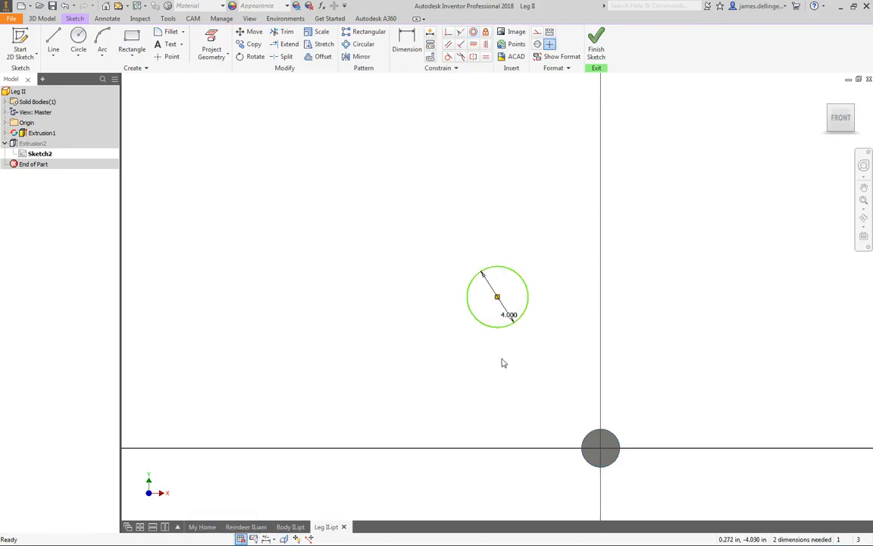
Make the 4 in circle concentric with the small peg's circular edge and finish the sketch
click(474, 33)
click(528, 293)
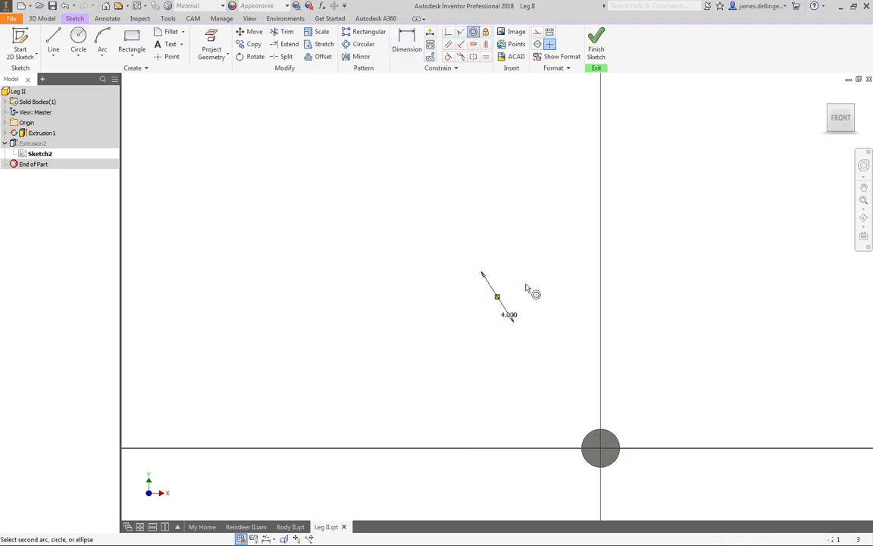
click(599, 448)
click(595, 44)
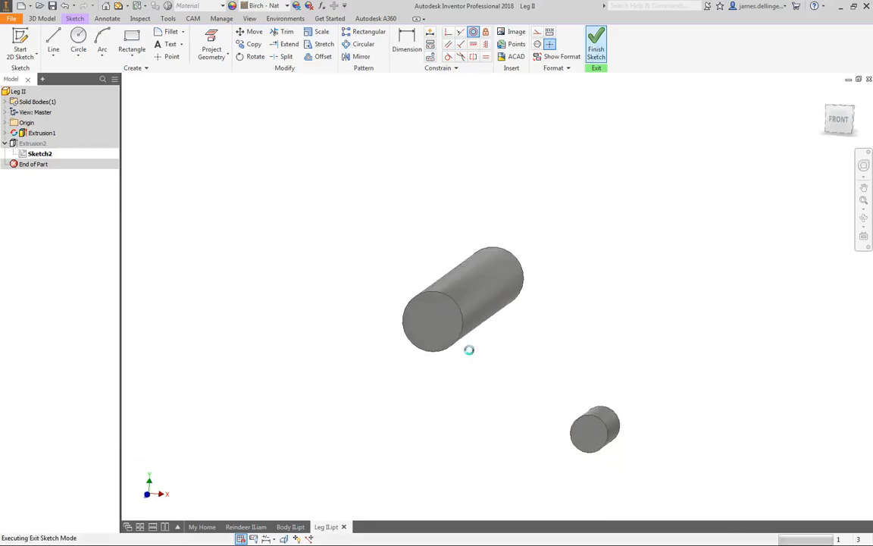
Save the leg part and return to the Reindeer II assembly to check how the legs fit the body
shift+middle_drag(353, 361, 447, 368)
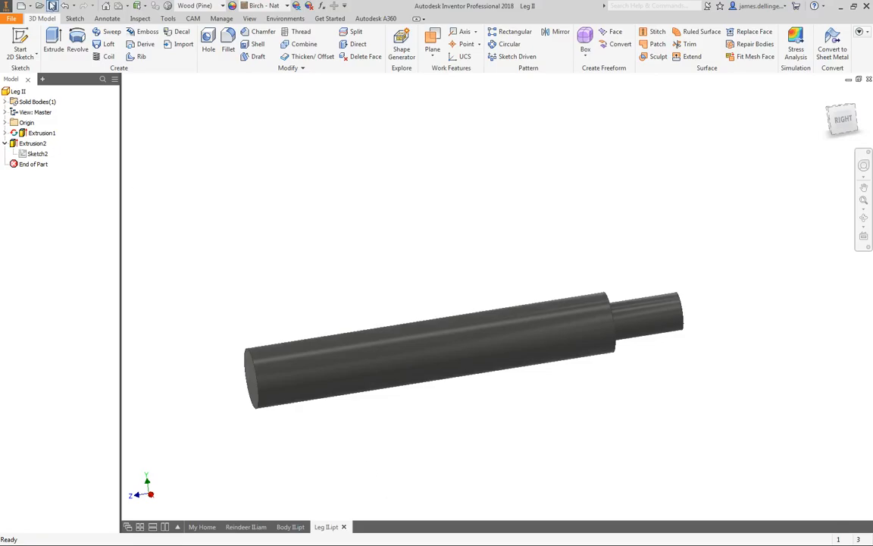
click(244, 527)
shift+middle_drag(236, 325, 304, 335)
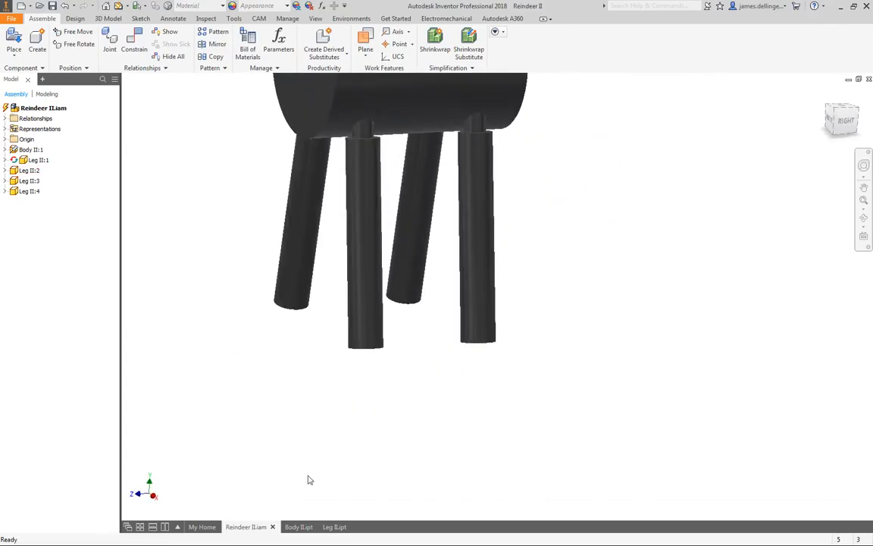
In the Leg II part, set the extrusion distance of the leg's thick shaft, Extrusion2, to 12 in
click(335, 527)
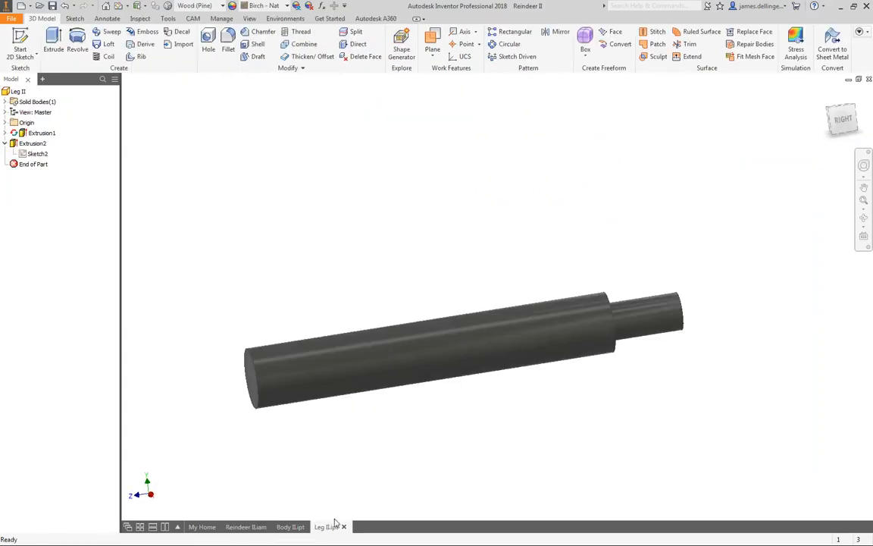
right_click(32, 143)
click(54, 212)
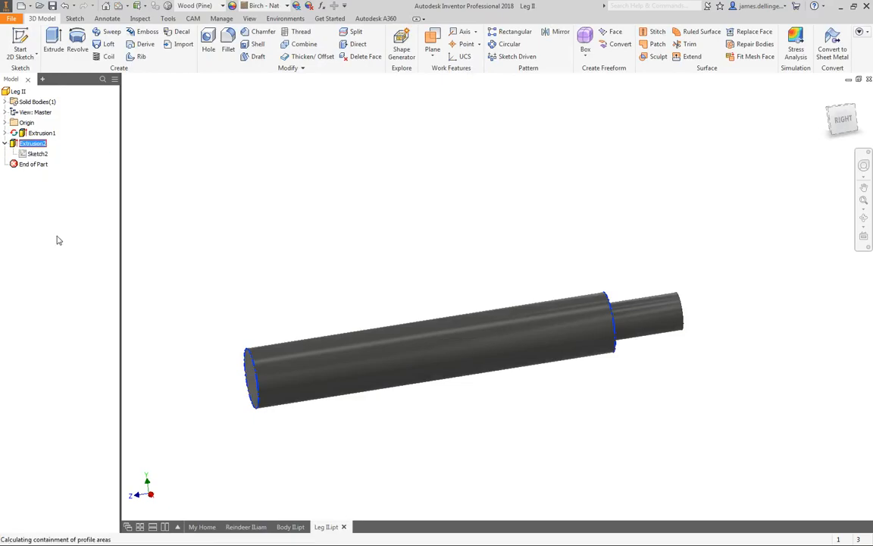
text(12)
key(Return)
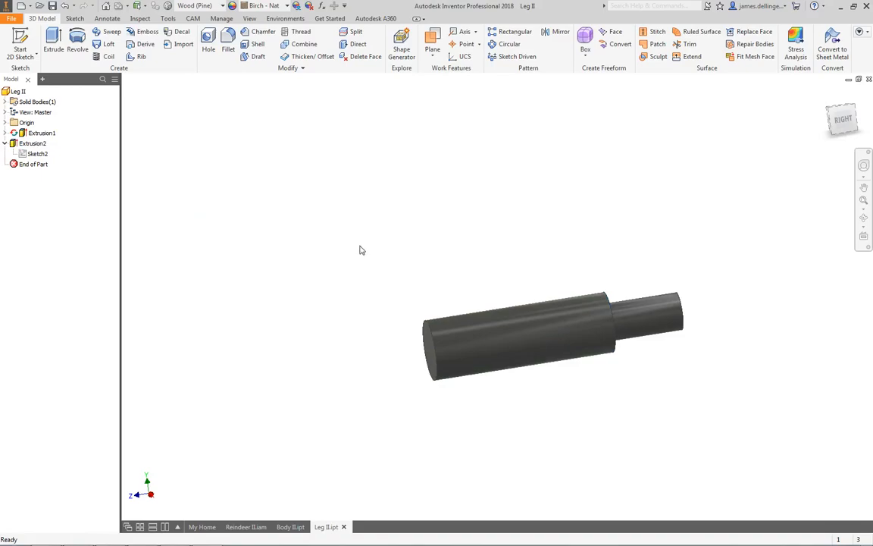
Return to the Reindeer II assembly and examine the leg length in proportion to the body
key(alt+Tab)
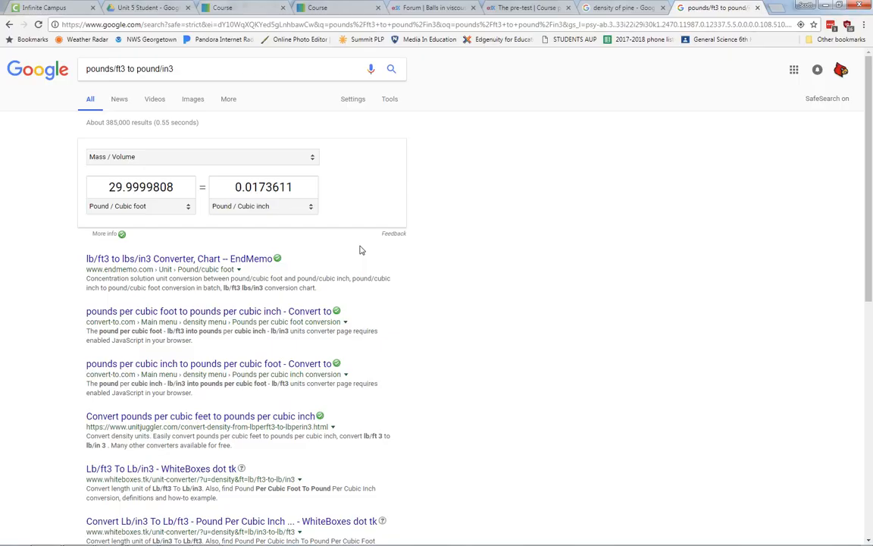
key(alt+Tab)
click(246, 529)
shift+middle_drag(303, 323, 423, 297)
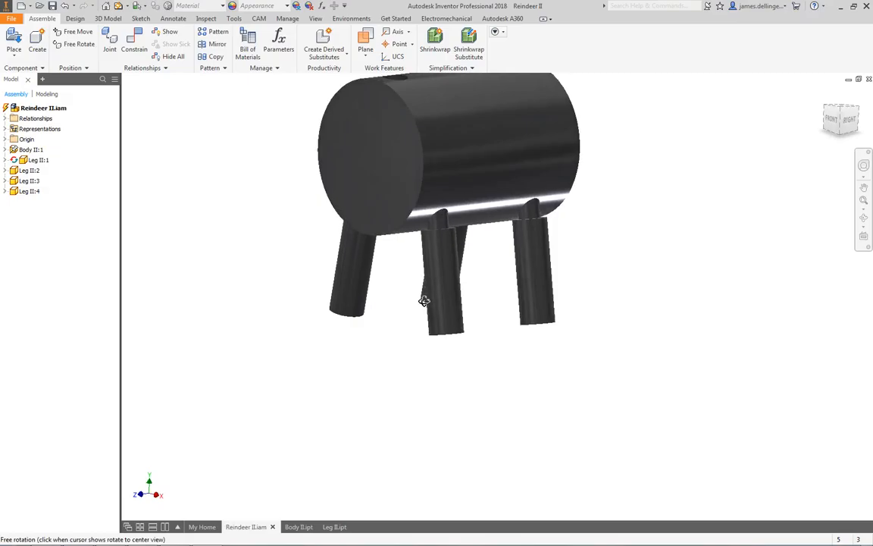
key(alt+Tab)
key(alt+Tab)
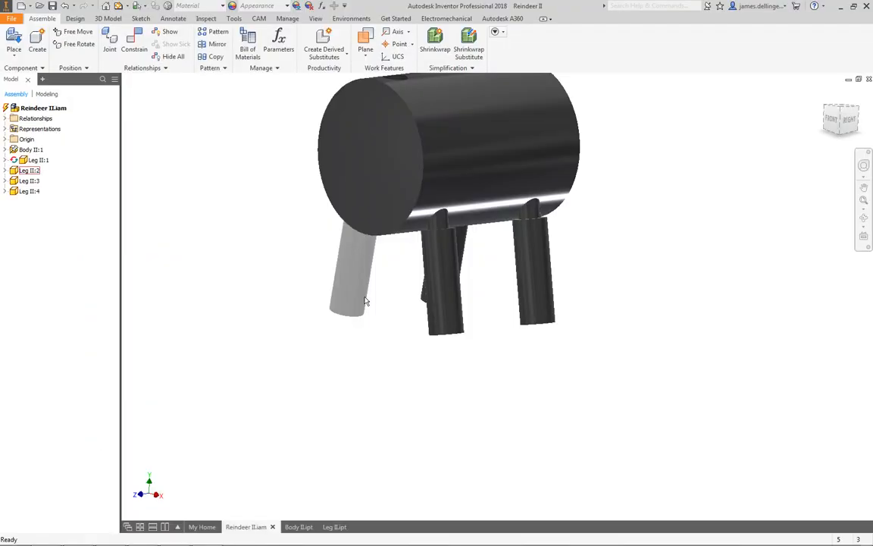
Go back to the Leg II part and increase the distance of Extrusion2 to make the leg shaft longer
click(328, 528)
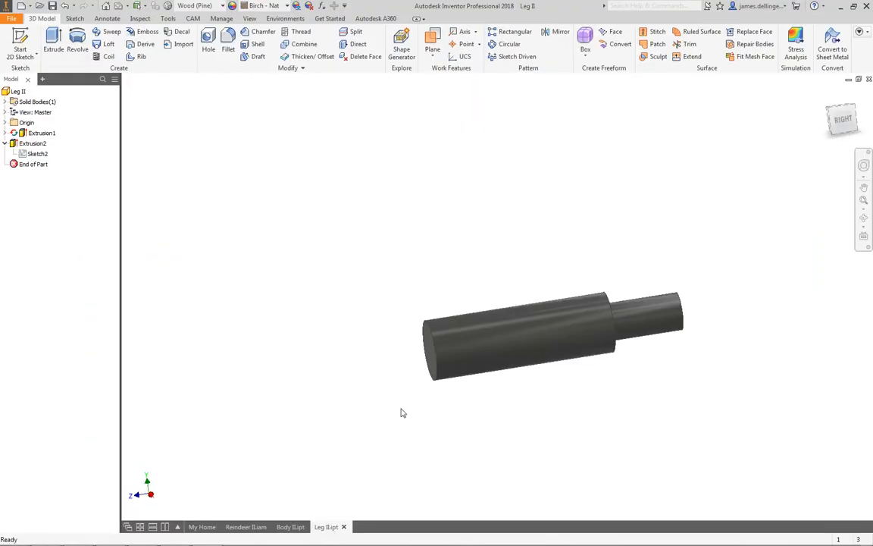
right_click(33, 143)
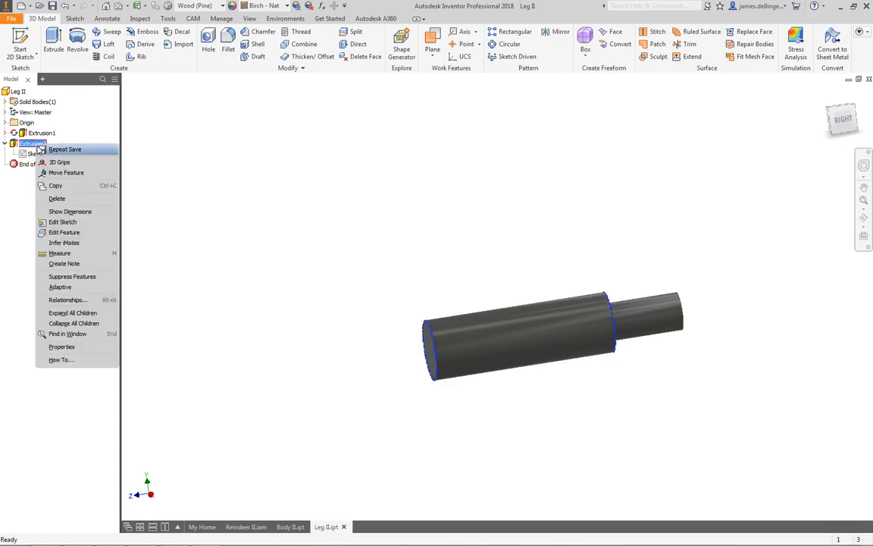
click(74, 234)
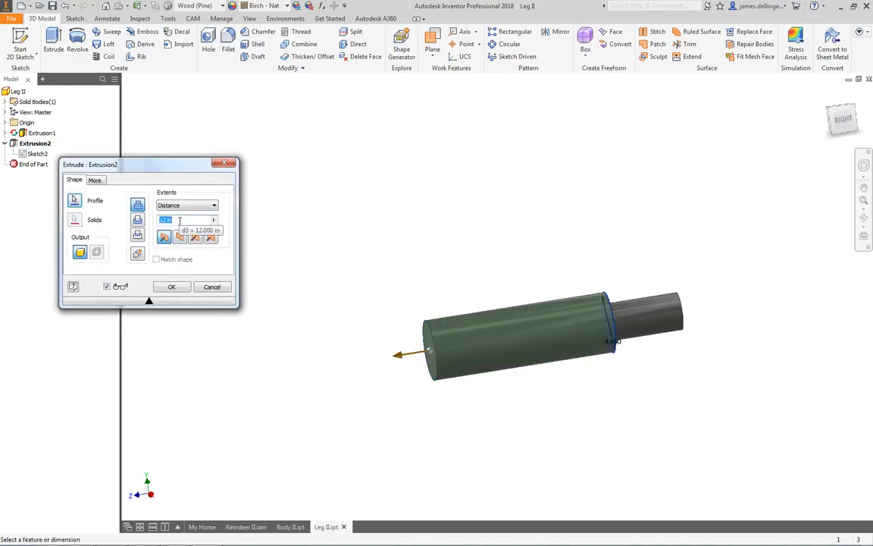
key(Return)
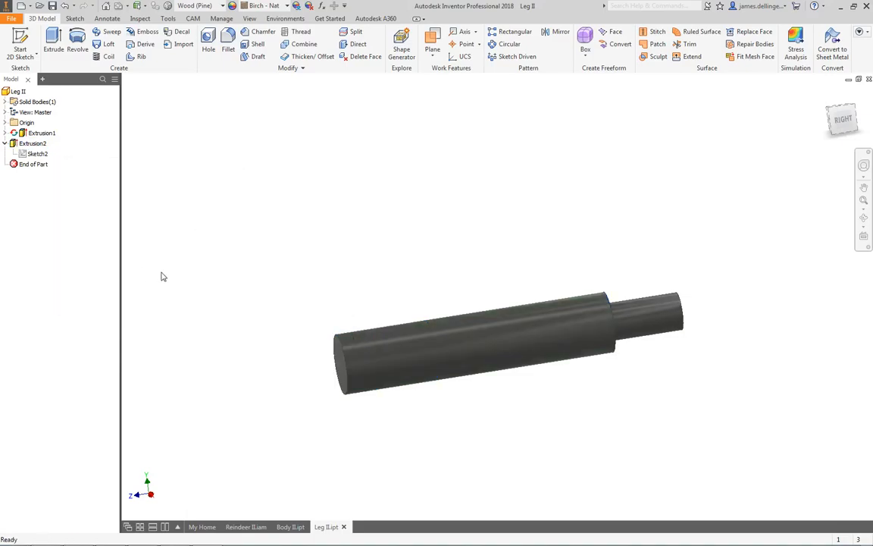
Return to the Reindeer II assembly and calculate its physical properties in iProperties to check the total mass
click(246, 526)
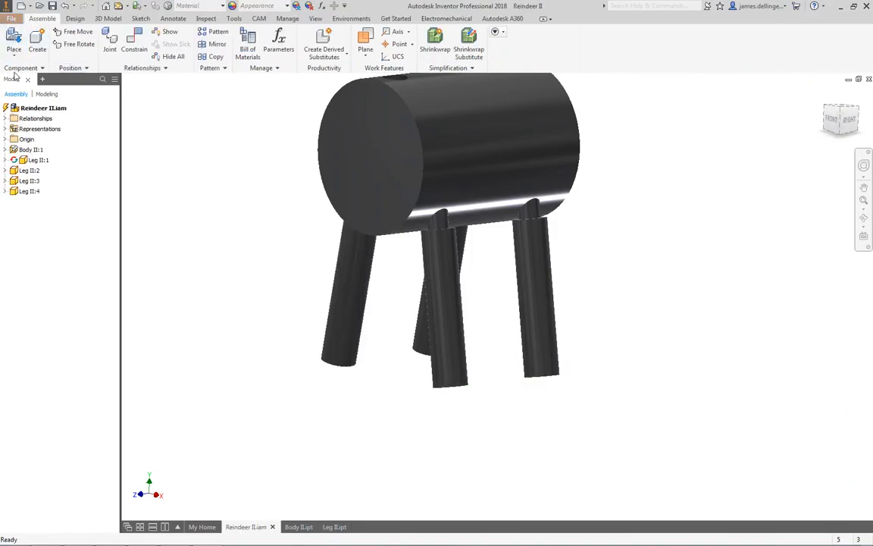
click(12, 18)
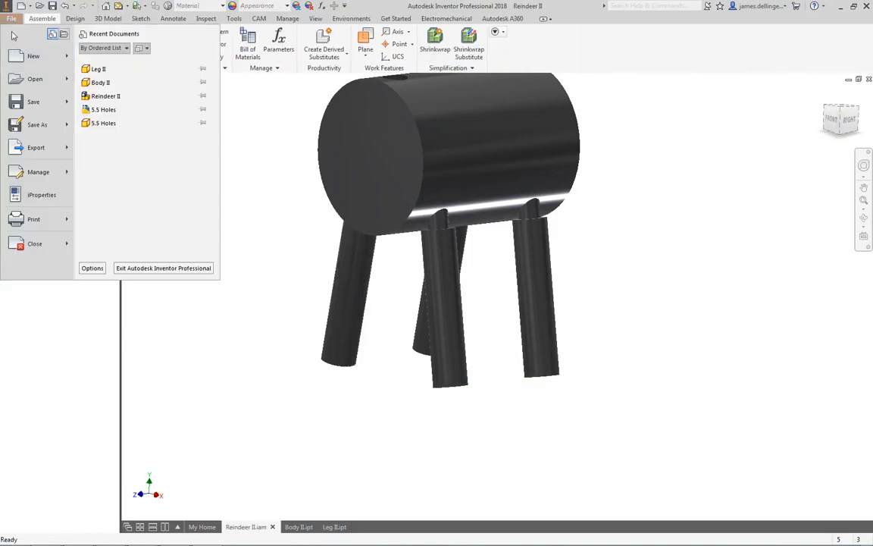
click(45, 177)
click(251, 134)
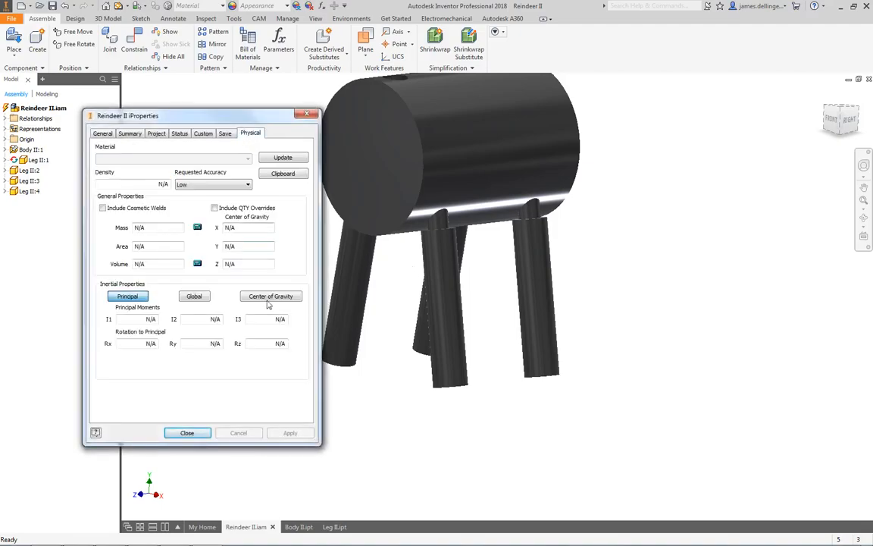
click(284, 158)
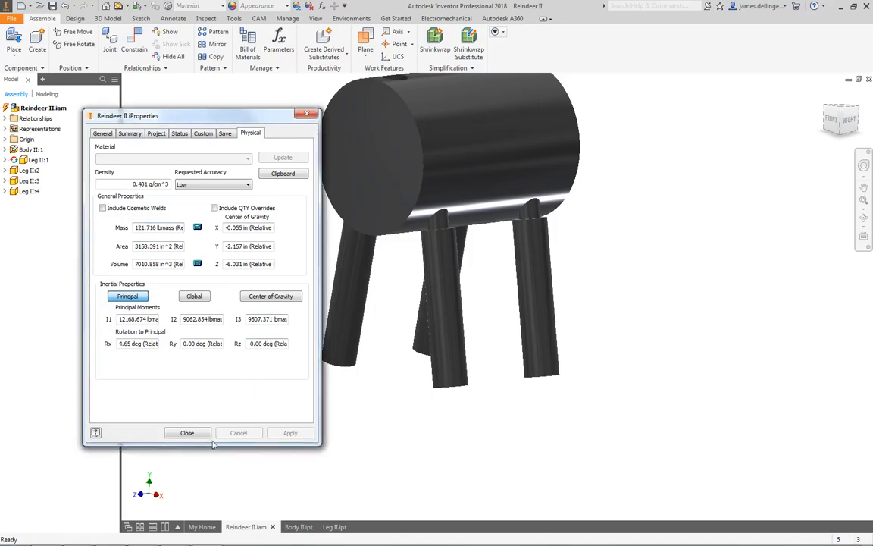
click(186, 432)
shift+middle_drag(292, 179, 350, 230)
shift+middle_drag(578, 292, 699, 274)
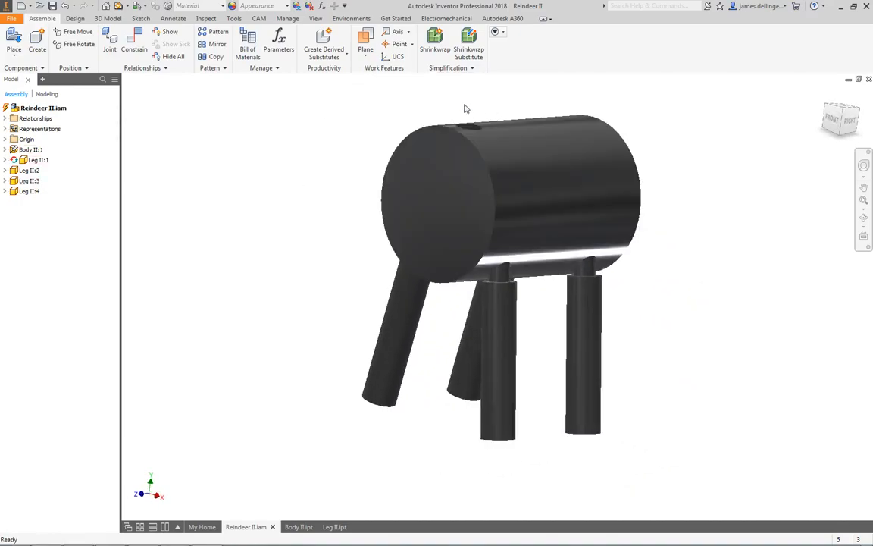
click(475, 133)
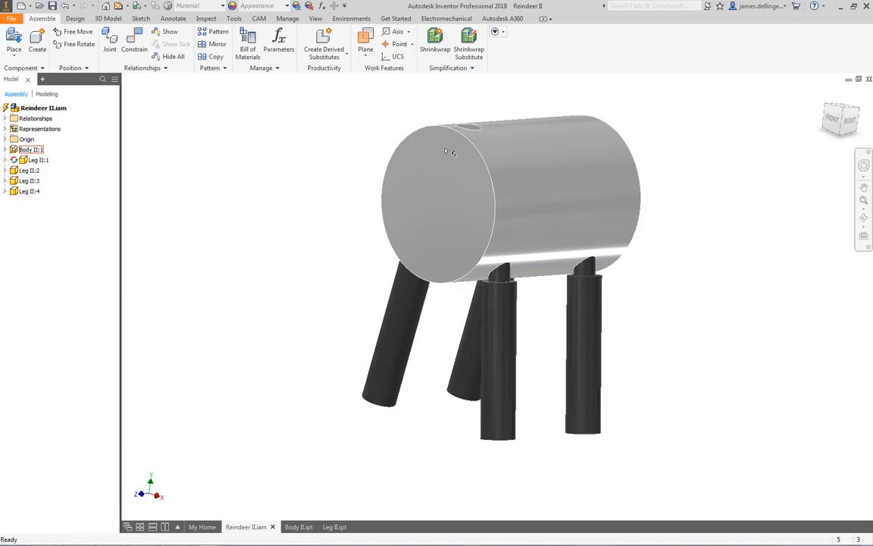
shift+middle_drag(420, 154, 399, 207)
click(489, 173)
shift+middle_drag(489, 173, 341, 179)
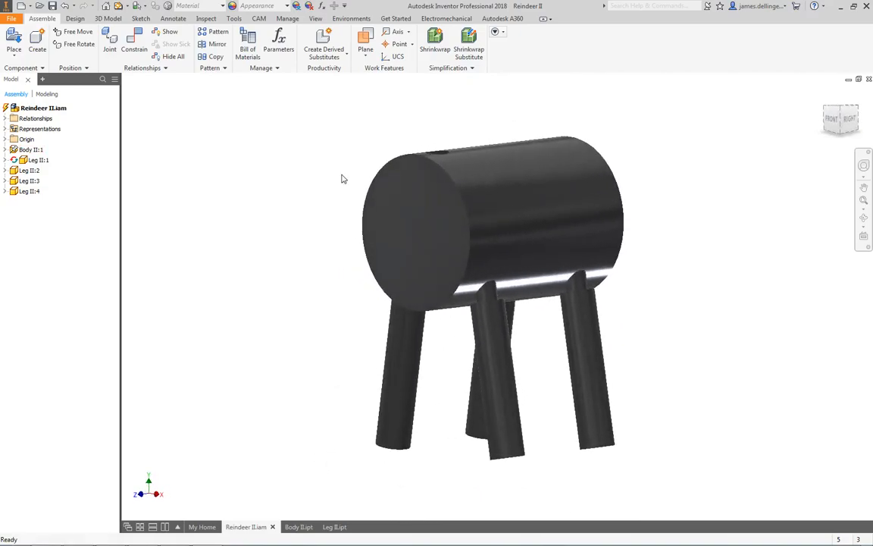